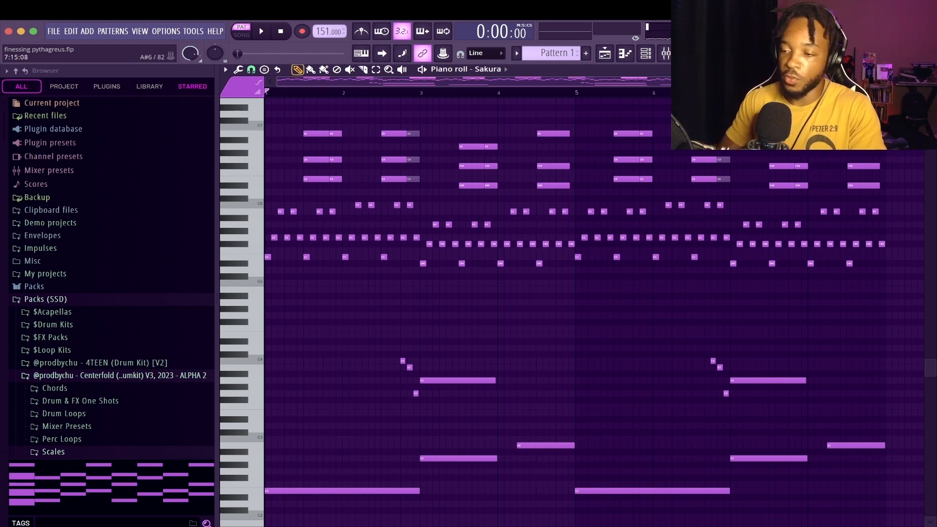
Step: Close the piano roll and insert another Sakura instrument channel in the channel rack
left_click(929, 69)
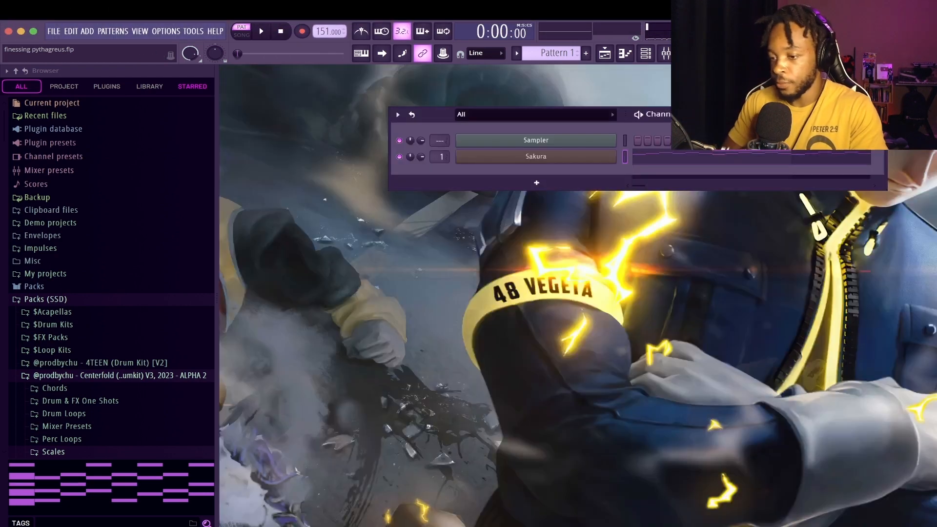
right_click(571, 161)
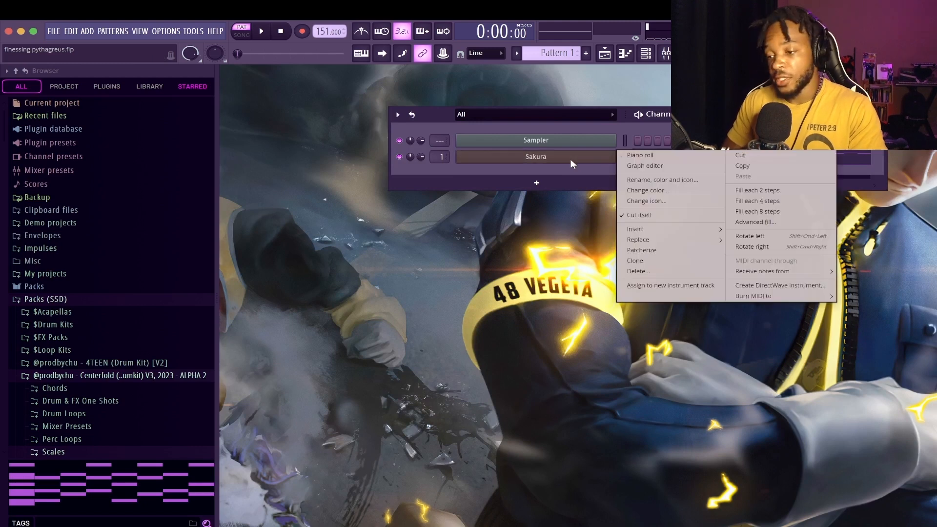
mouse_move(644, 240)
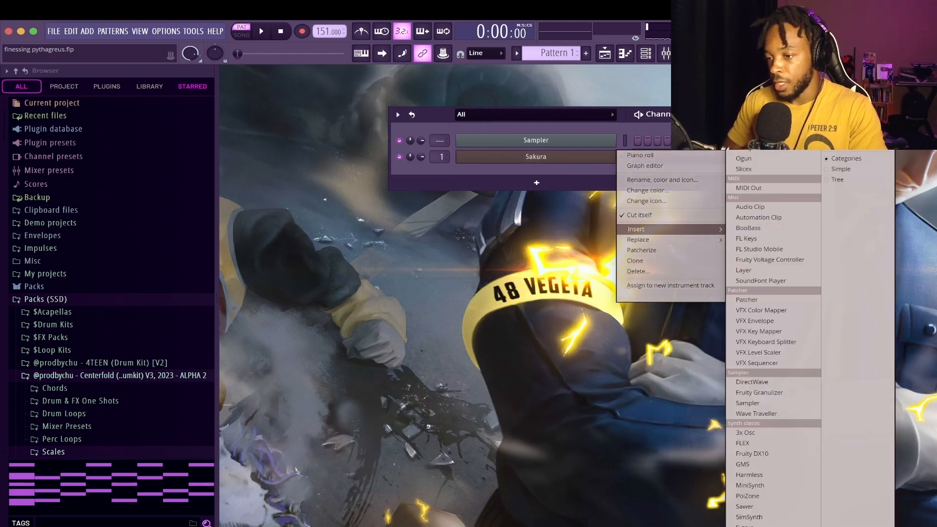
left_click(746, 525)
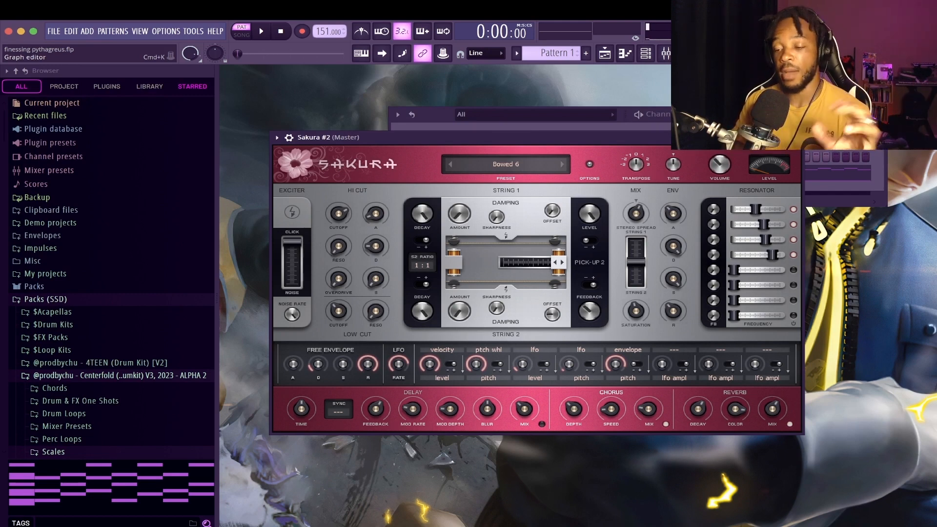
Step: Load the PL Rich Harp preset from the Sonic Haiku Bank into the second Sakura and close its window
left_click(505, 164)
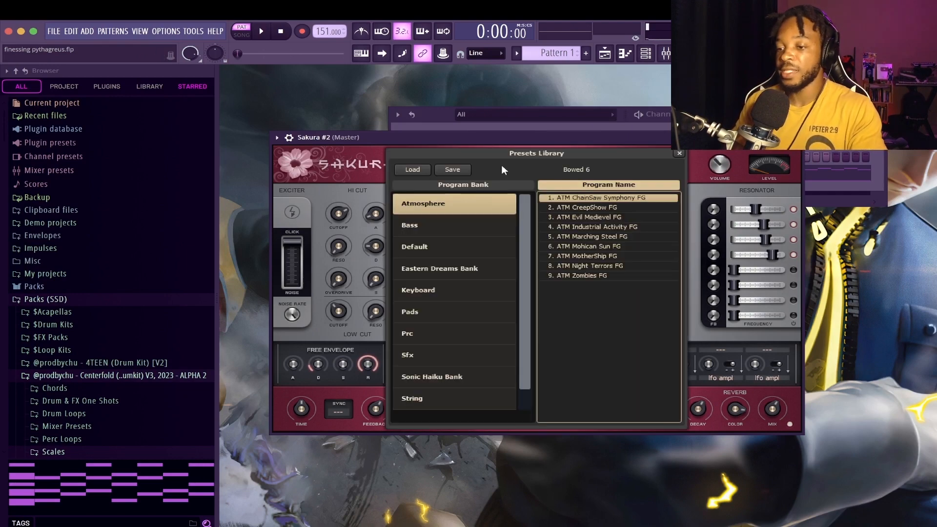
left_click(432, 376)
scroll(632, 345, "down", 9)
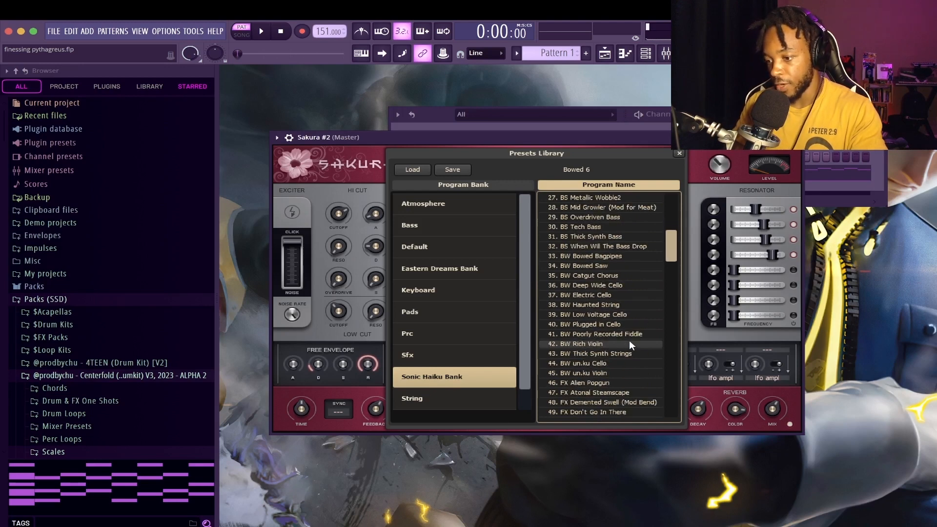
scroll(586, 403, "down", 18)
left_click(587, 413)
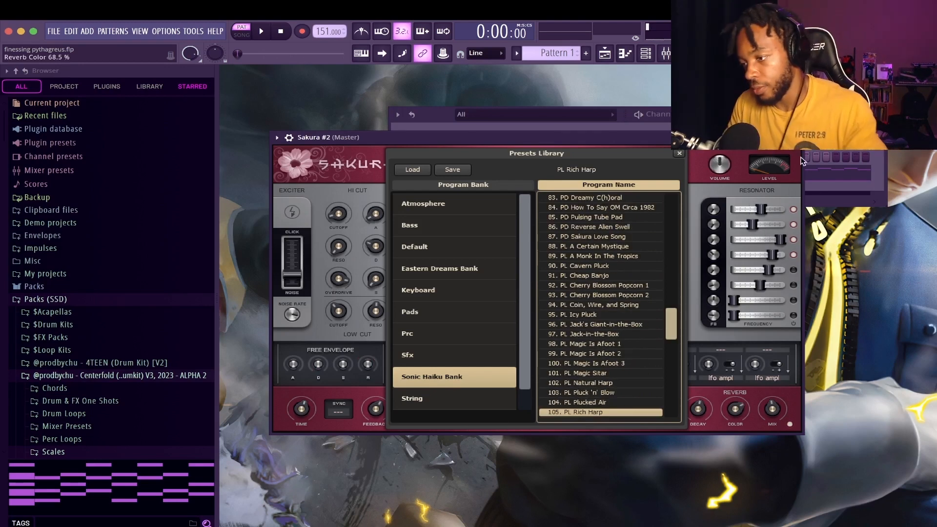
left_click(796, 137)
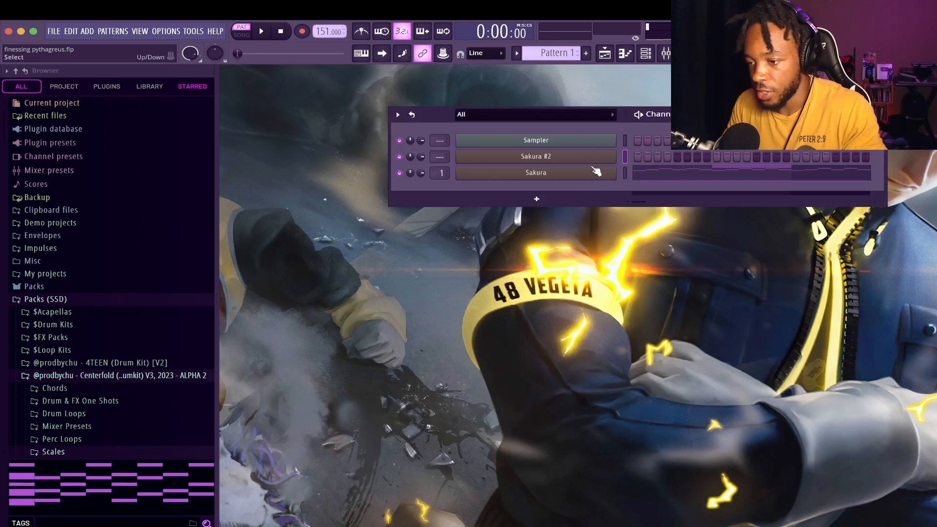
Step: Open the piano roll of the Sakura #2 channel and audition notes against the existing ghost notes
right_click(597, 156)
left_click(631, 156)
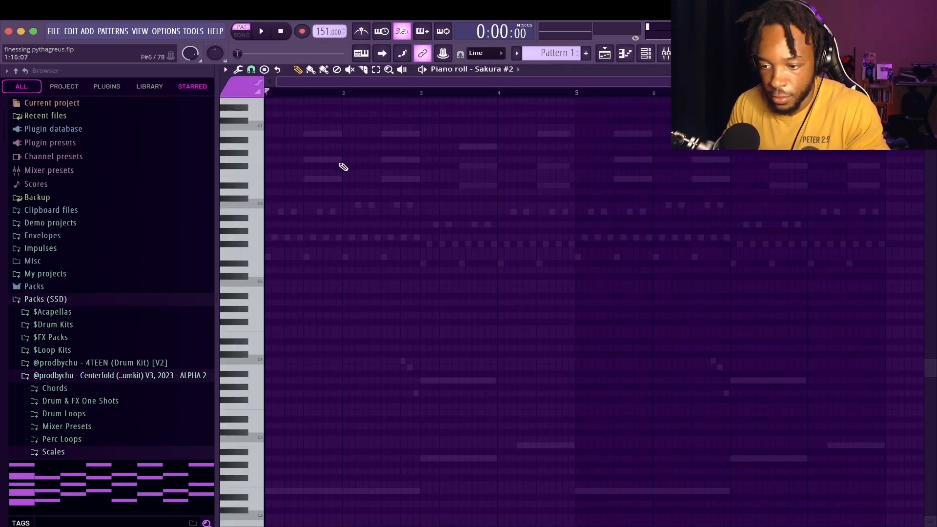
key("space")
key("space")
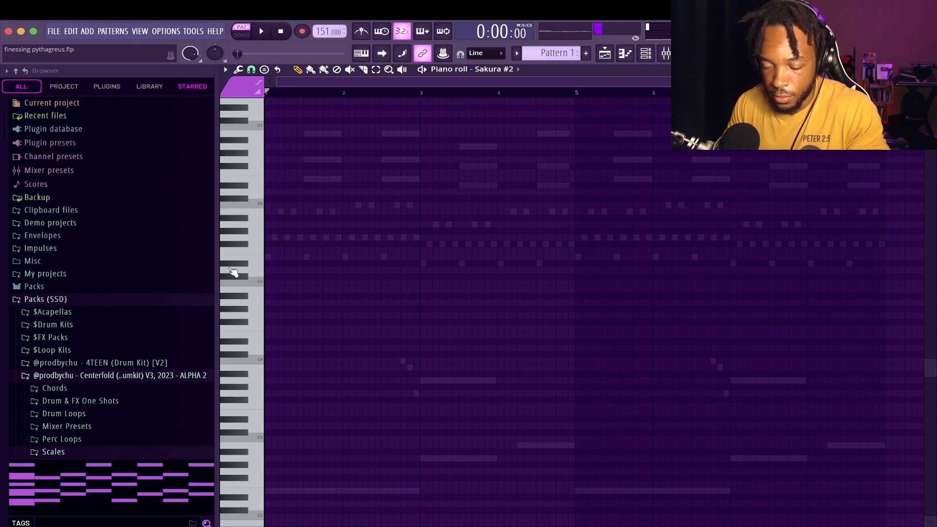
key("space")
key("space")
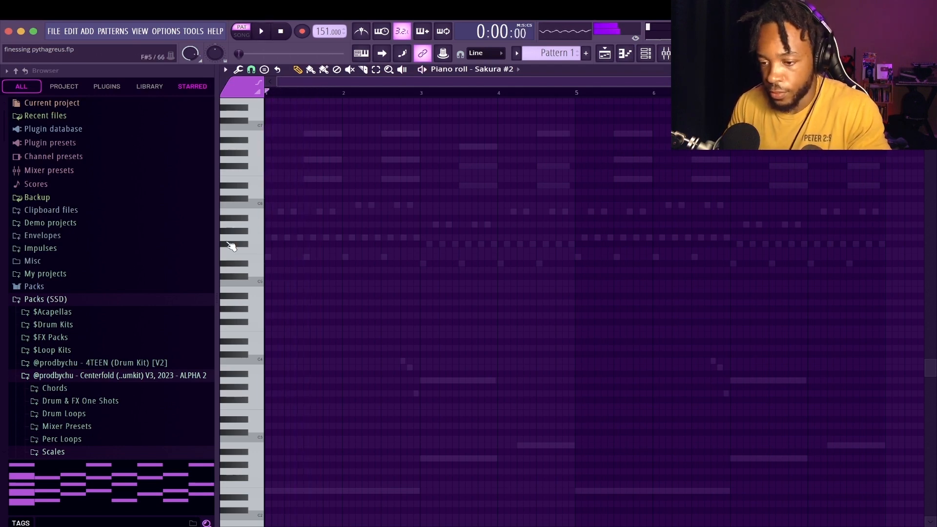
scroll(227, 239, "up", 5)
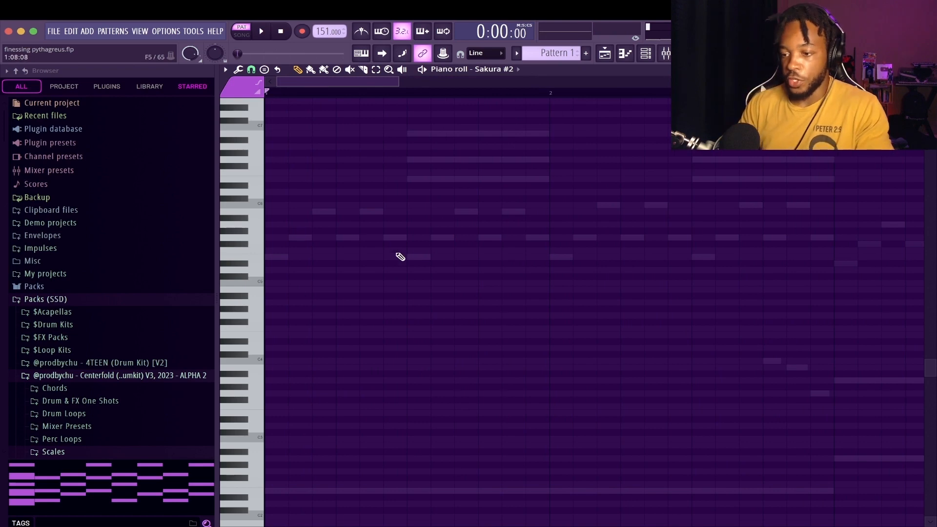
key("5")
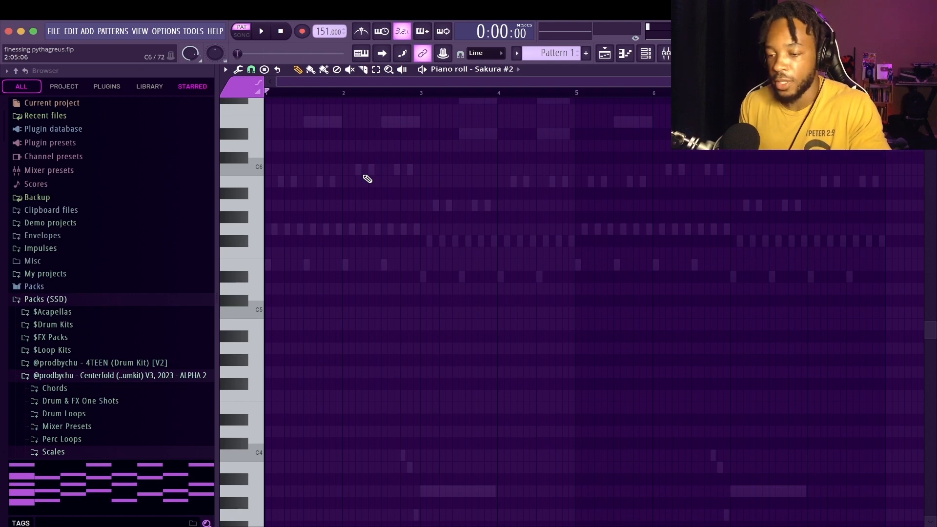
Step: Draw three staggered, overlapping notes, E5, G5 and B5, each 12 steps long, starting halfway through bar 1
key("space")
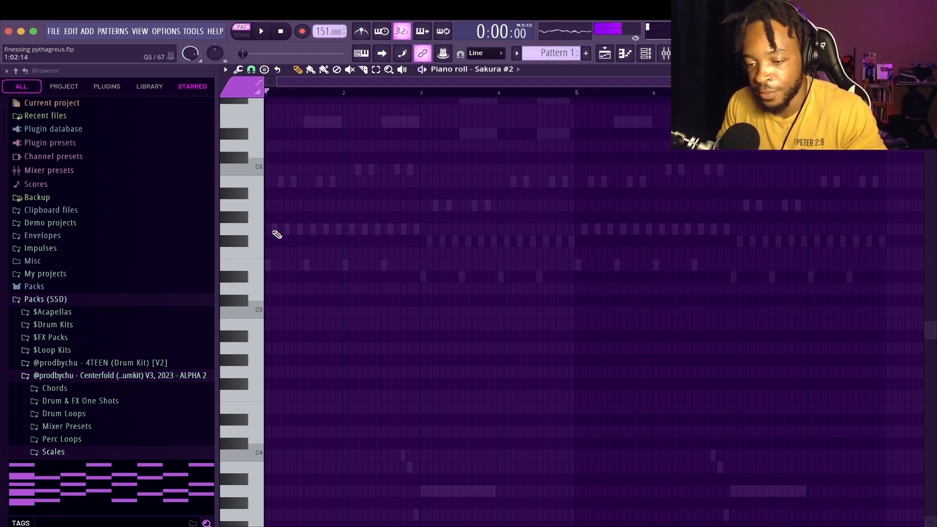
key("space")
scroll(288, 215, "up", 5)
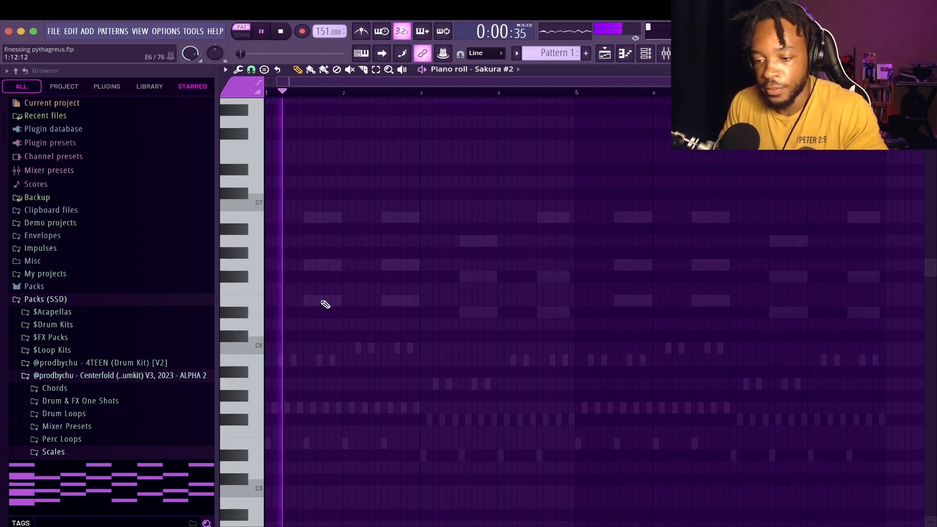
key("space")
left_click(304, 301)
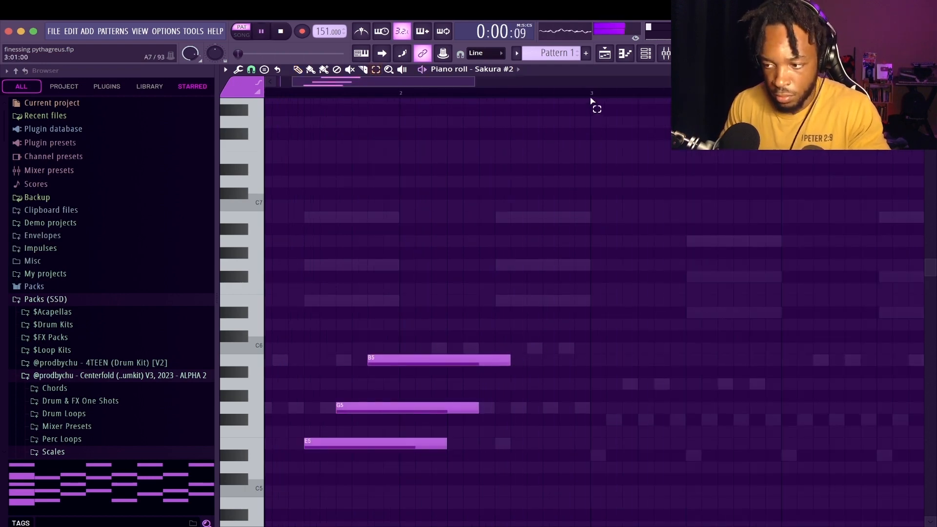
Step: Duplicate the three staggered notes two bars later, starting halfway through bar 3, and play them back
key("ctrl+a")
key("ctrl+b")
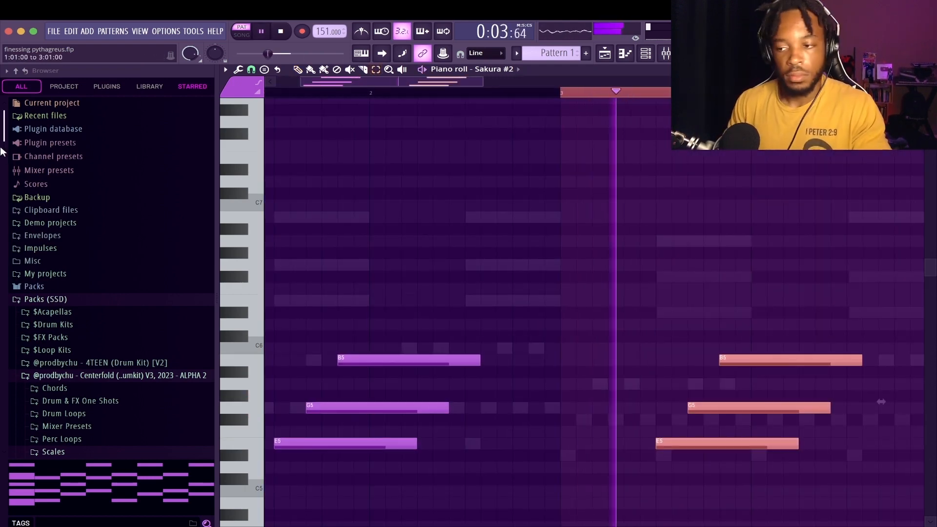
left_click_drag(310, 84, 309, 84)
key("space")
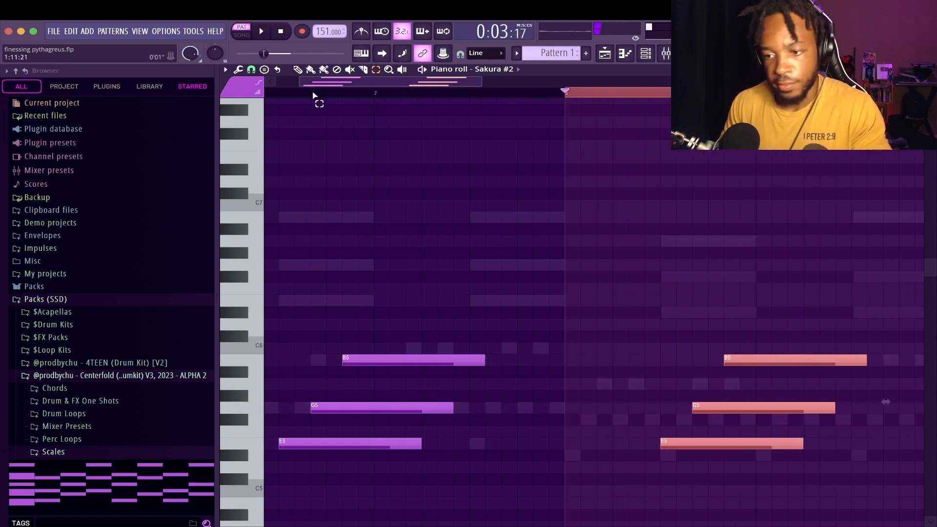
Step: Move the duplicated bar 3 notes down to D#5, F#5 and A5 and listen to the result
left_click(527, 187)
scroll(527, 187, "right", 5)
scroll(527, 188, "down", 5)
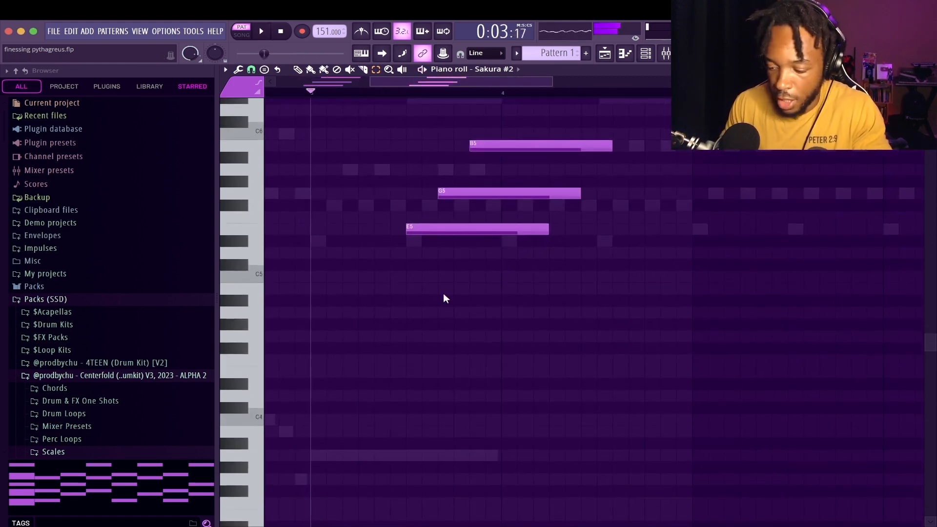
left_click_drag(429, 227, 430, 244)
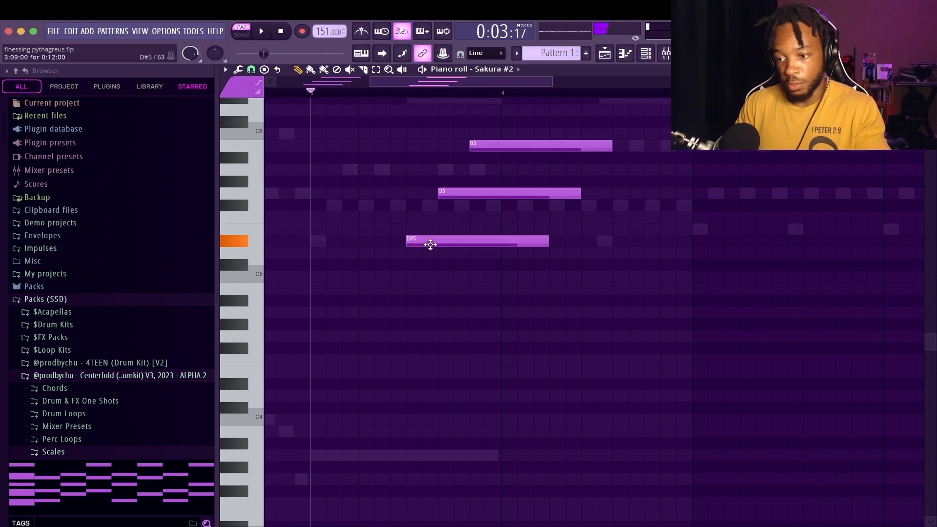
left_click_drag(444, 192, 445, 204)
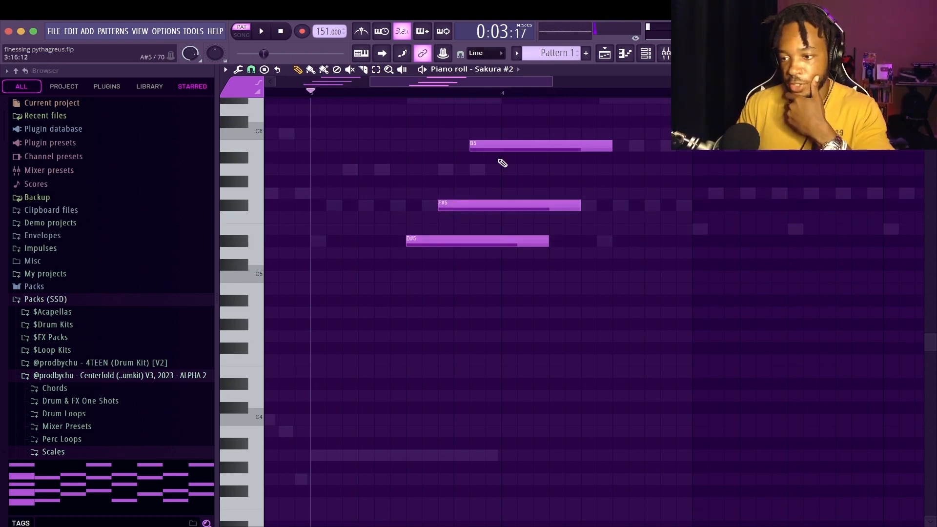
left_click_drag(500, 146, 502, 175)
key("space")
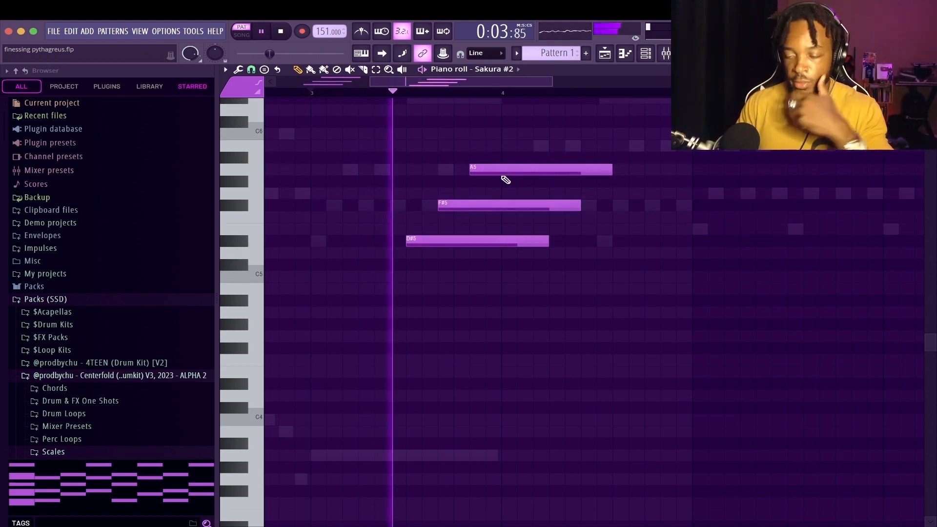
key("space")
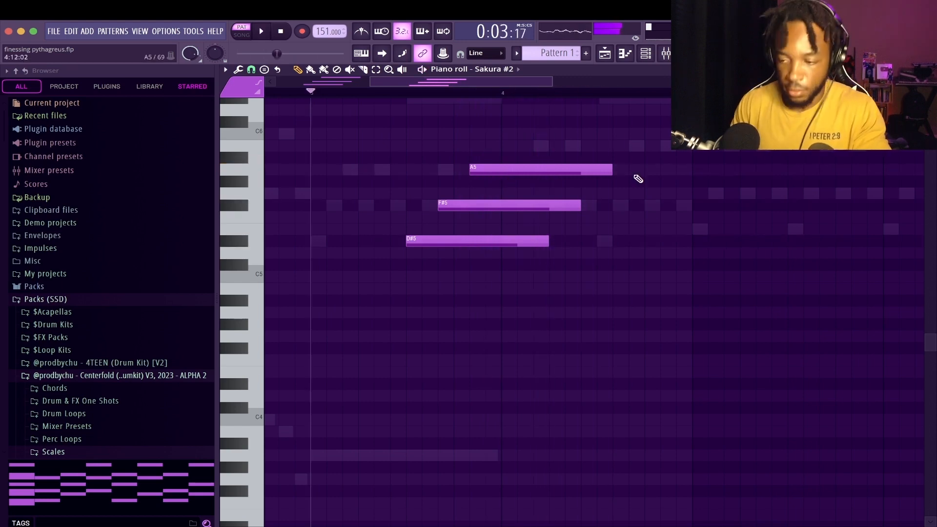
Step: Add two short descending B4, F#4, D#4 runs around bar 4, lower the long notes an octave and repeat the phrase from bar 5
left_click(596, 239)
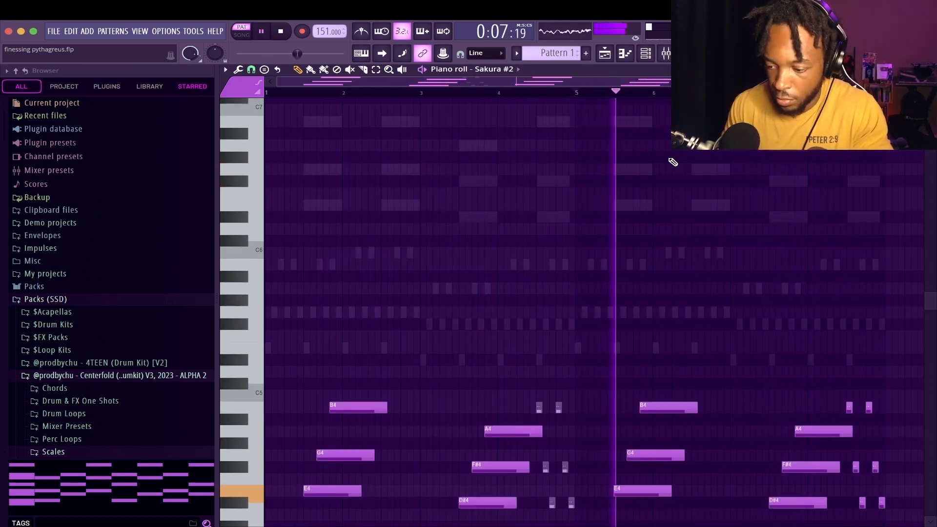
Step: Close the piano roll and route the Sakura #2 channel to mixer track 2
key("F7")
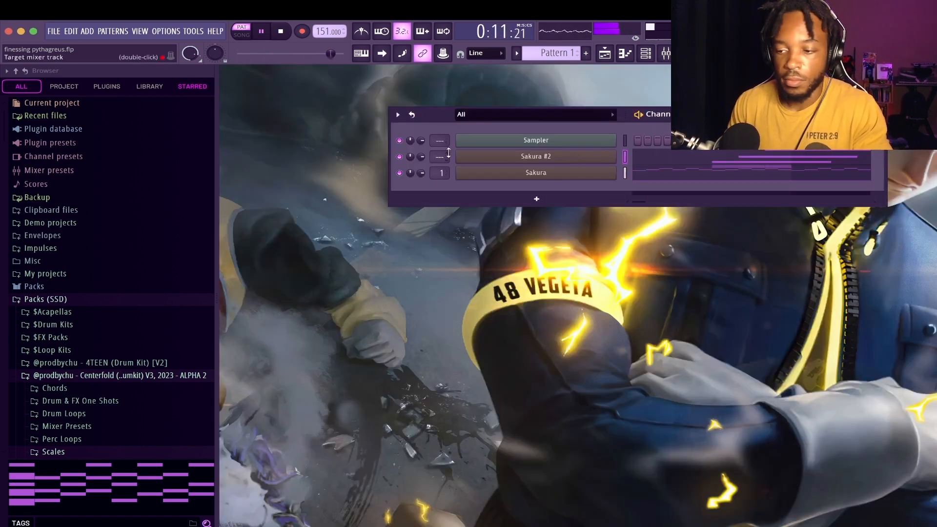
left_click_drag(442, 160, 441, 151)
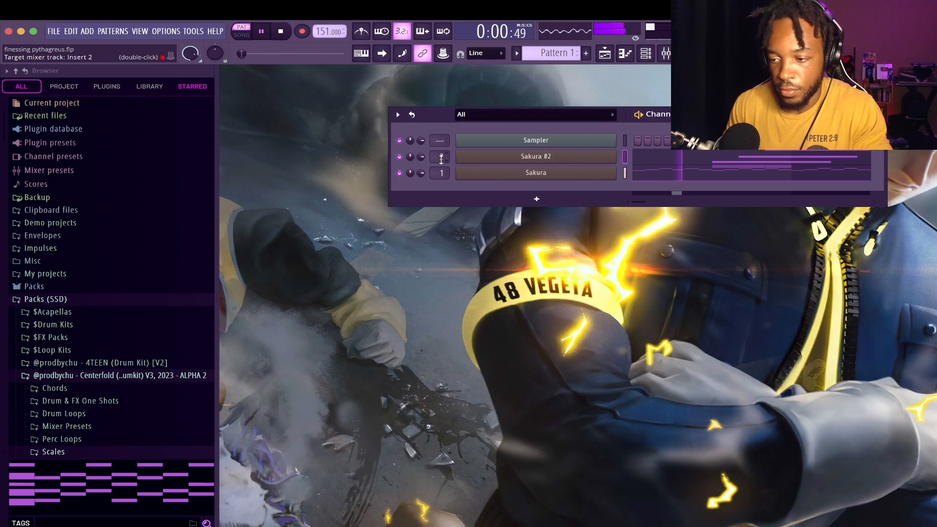
Step: Insert a third Sakura instrument channel, close its plugin window and stop playback
right_click(537, 155)
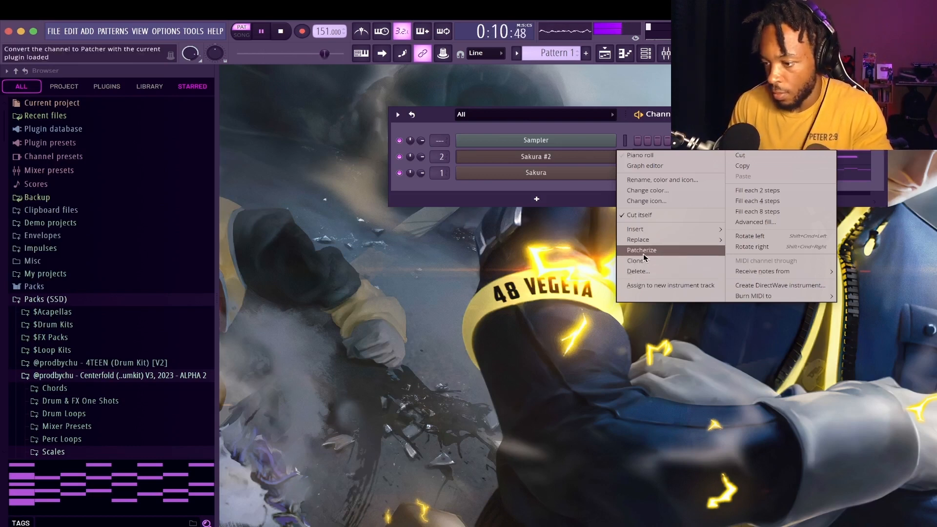
mouse_move(635, 233)
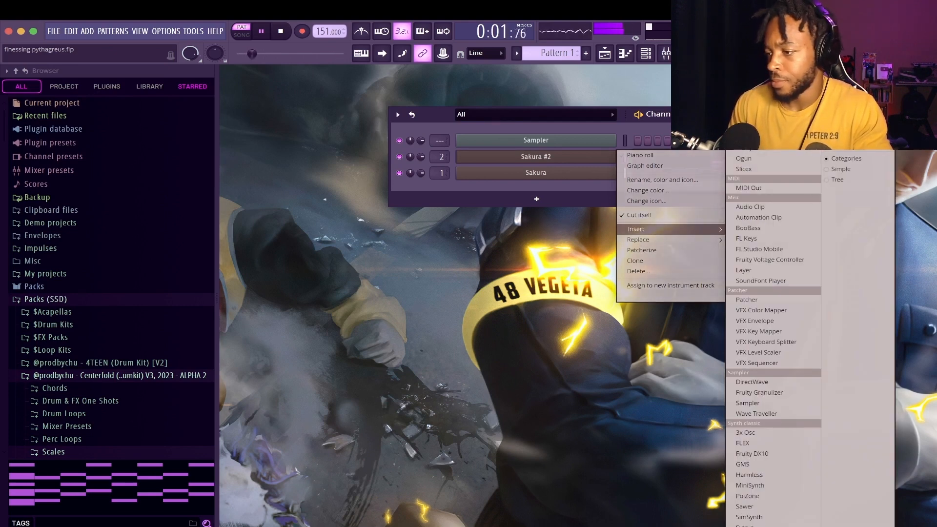
left_click(747, 525)
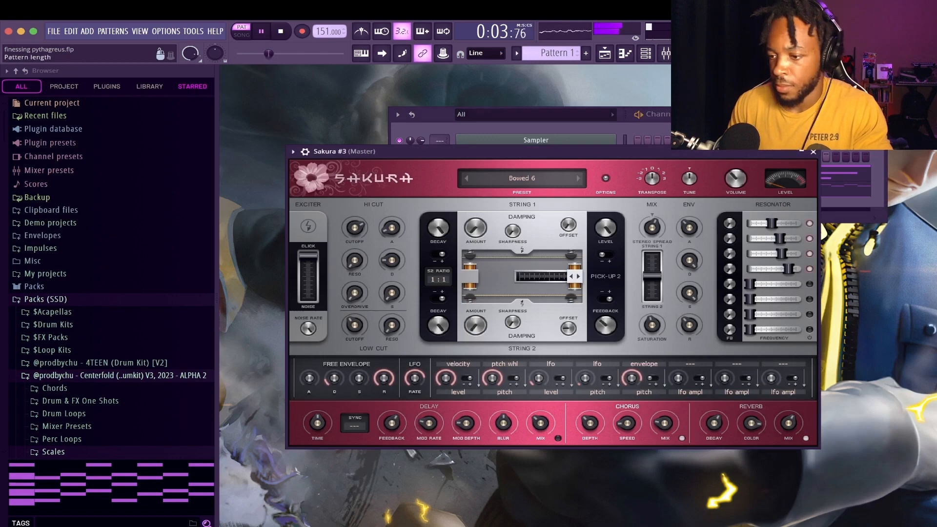
left_click(813, 152)
key("space")
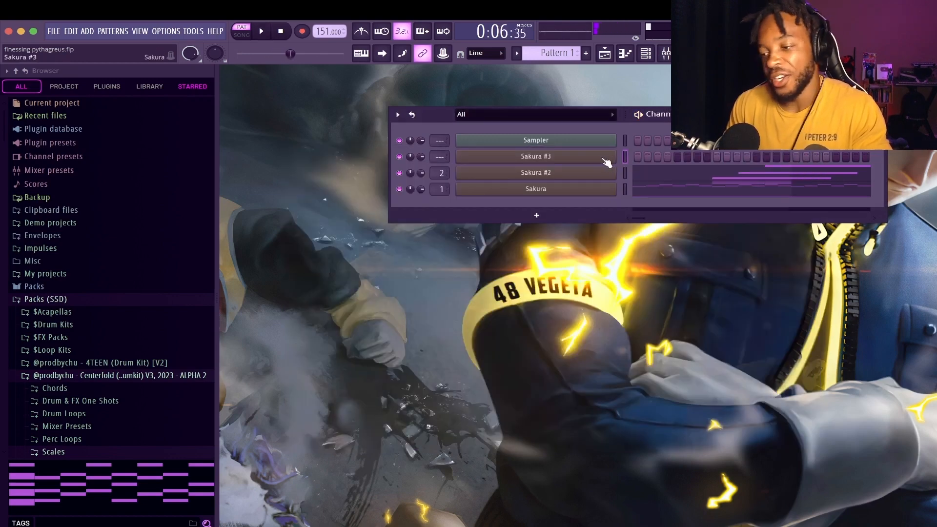
Step: Insert a fourth Sakura instrument channel above the Sakura #3 channel
right_click(611, 157)
mouse_move(661, 230)
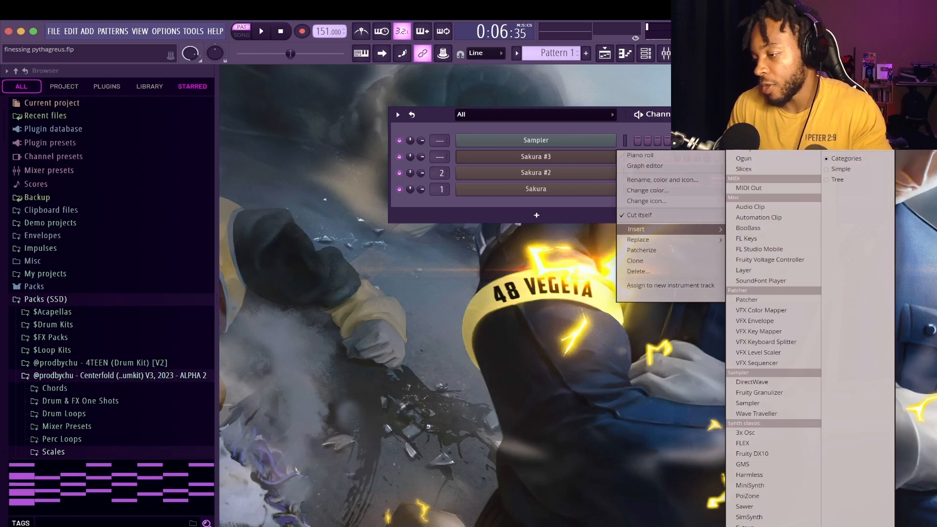
left_click(754, 526)
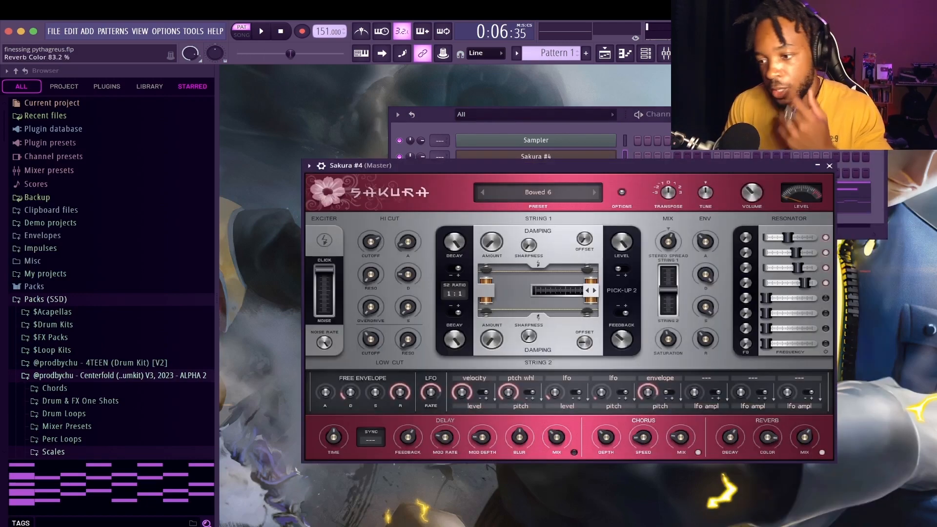
Step: Load the BW Rich Violin preset from the Sonic Haiku Bank in Sakura #4 and return to the channel rack
left_click(552, 189)
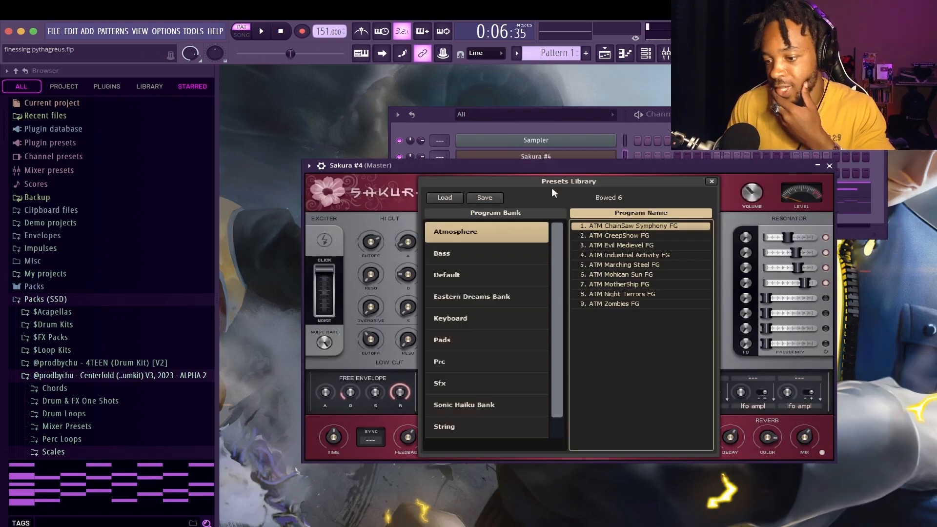
left_click(475, 407)
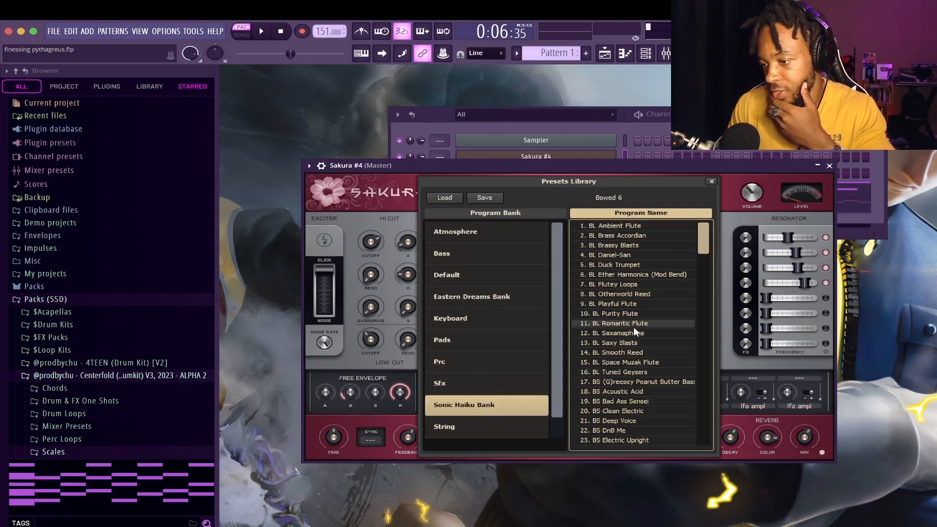
scroll(634, 327, "down", 4)
scroll(633, 326, "down", 2)
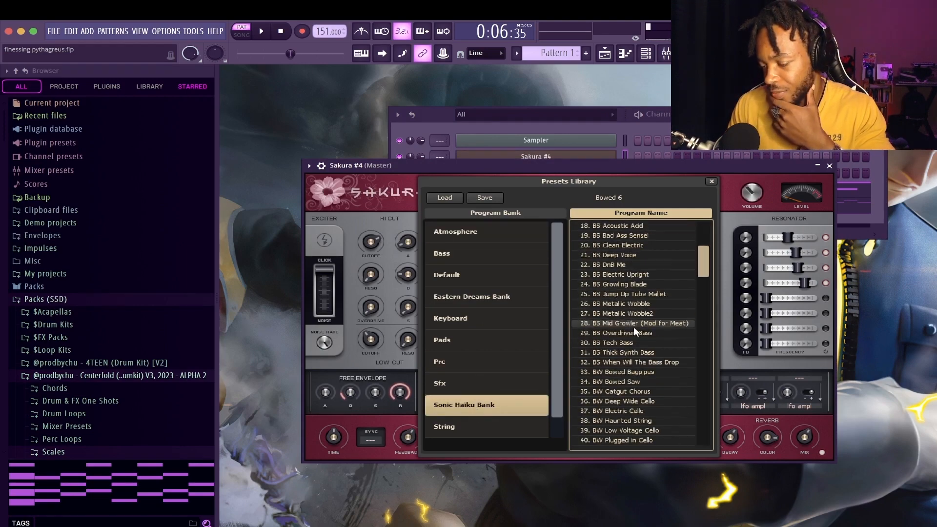
scroll(633, 327, "down", 20)
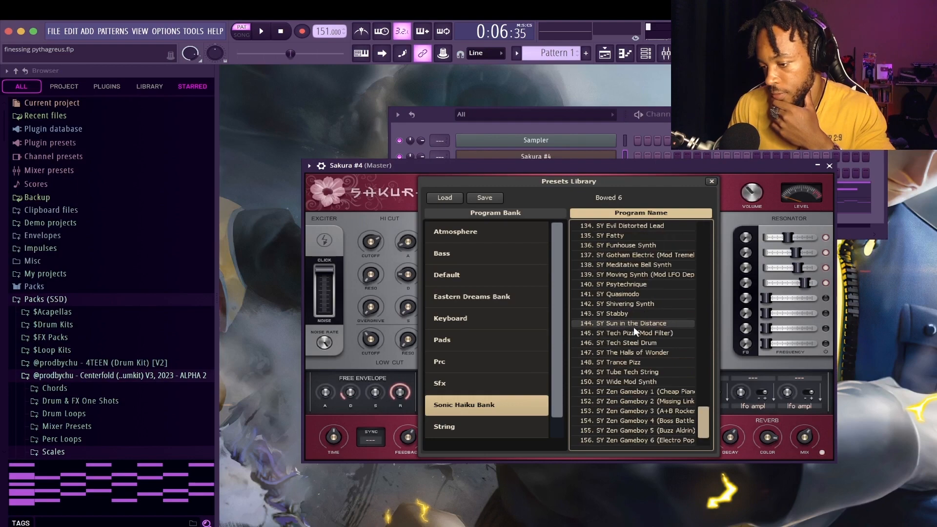
scroll(633, 327, "up", 20)
scroll(633, 326, "up", 8)
scroll(633, 327, "down", 11)
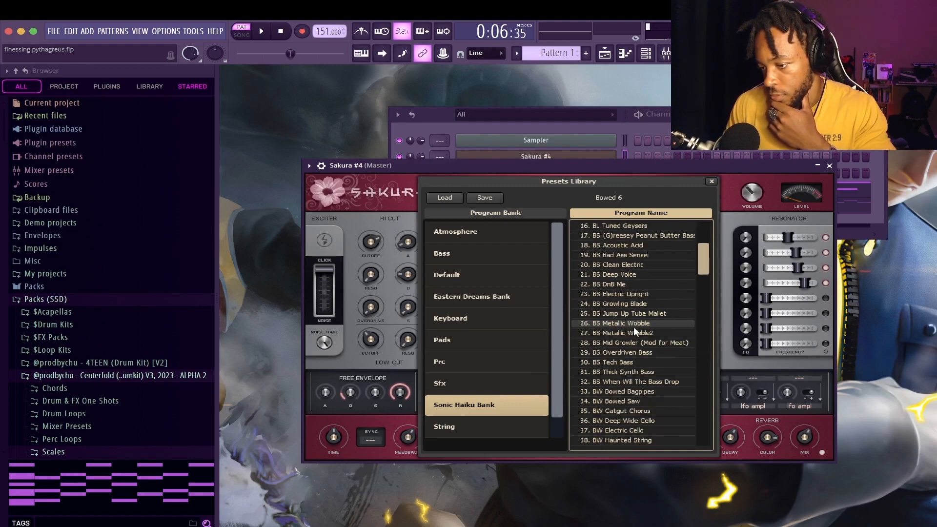
scroll(633, 327, "down", 2)
scroll(634, 326, "up", 2)
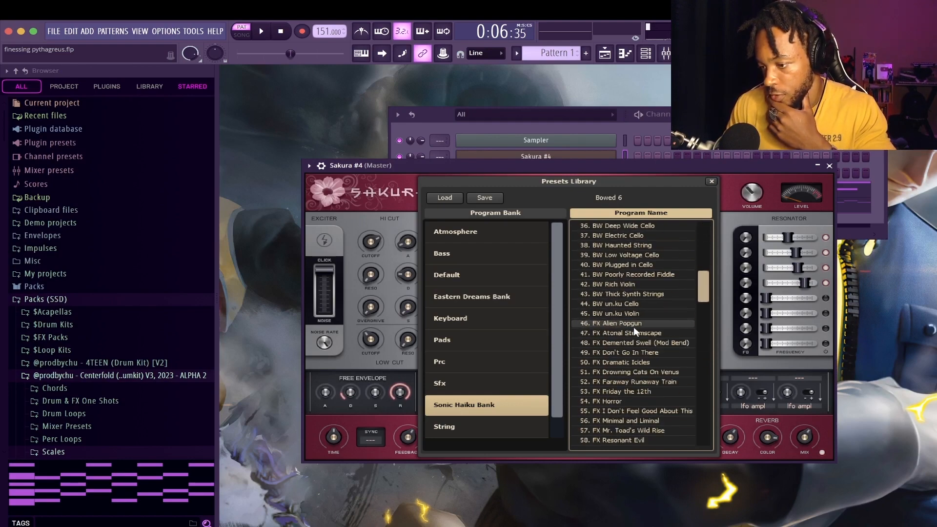
left_click(625, 285)
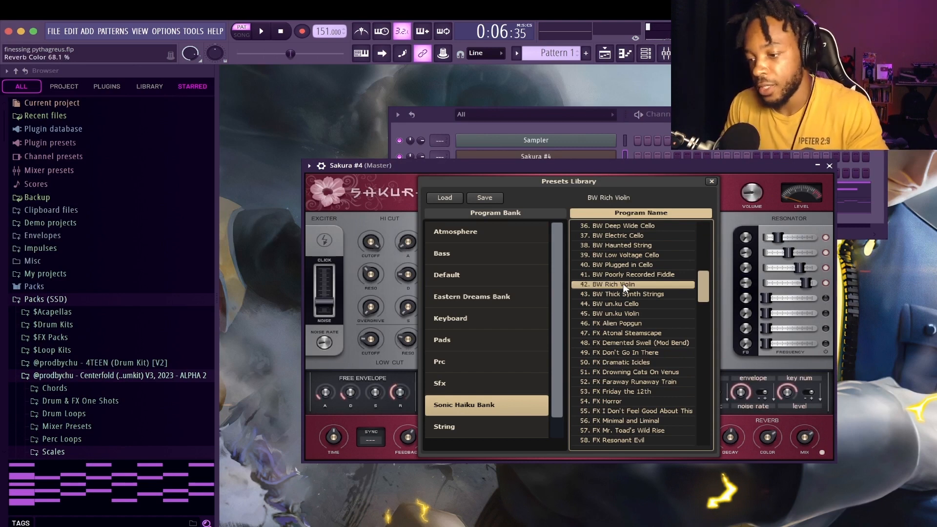
left_click(644, 153)
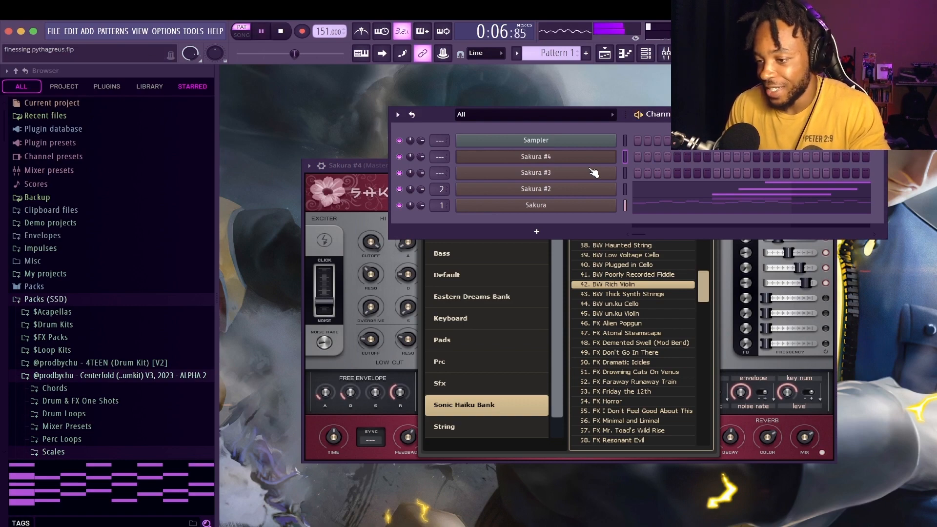
Step: Check the Sakura #3 and Sakura #4 plugin windows and delete the unused Sakura #3 channel
left_click(589, 173)
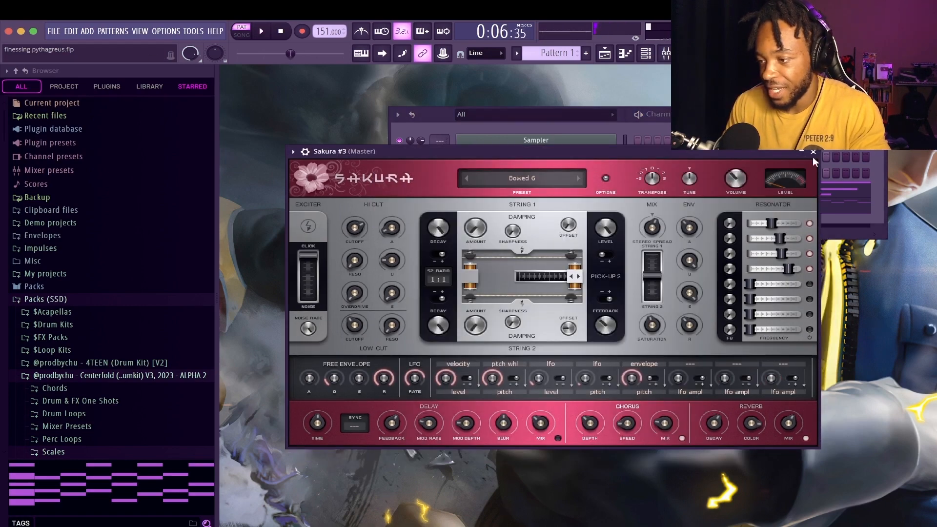
left_click(814, 152)
left_click(589, 159)
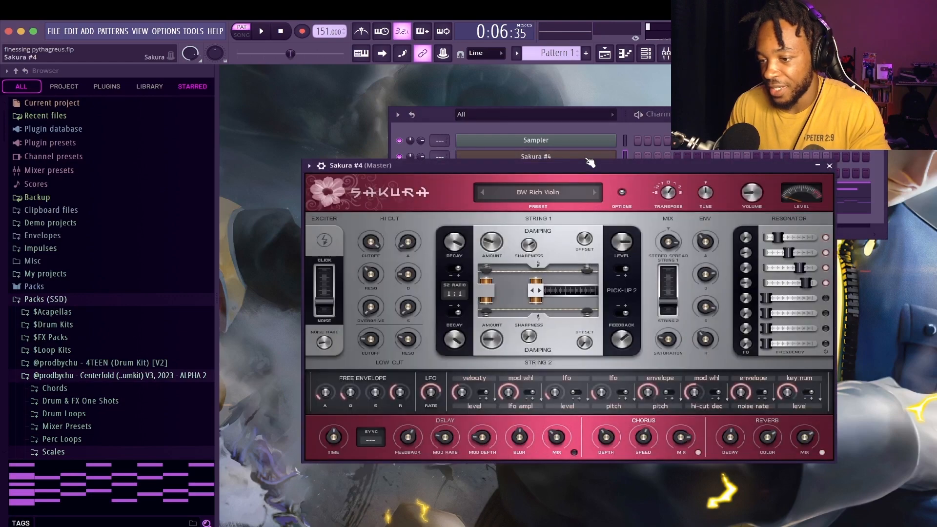
left_click(587, 159)
right_click(581, 173)
key("d")
key("Return")
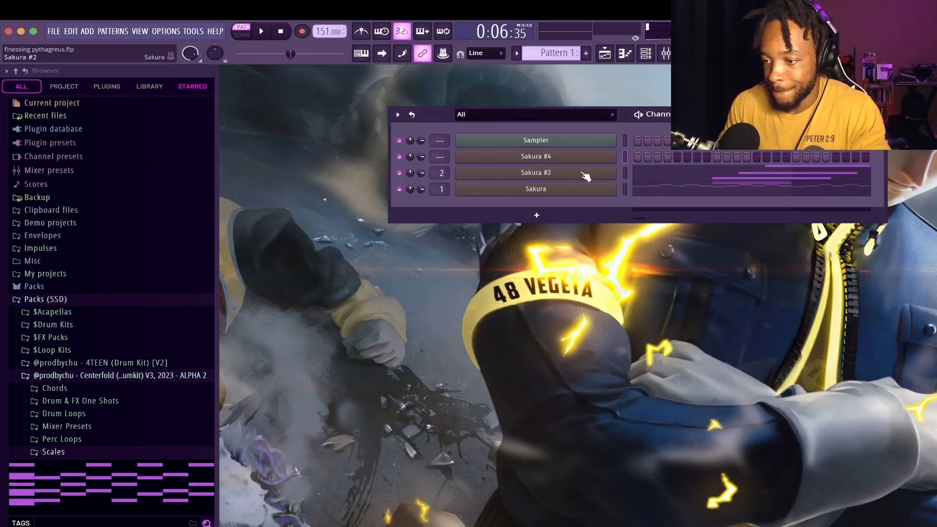
Step: Open the Sakura #4 piano roll and draw a two-bar E4 note from bar 1, playing it back
left_click(583, 158)
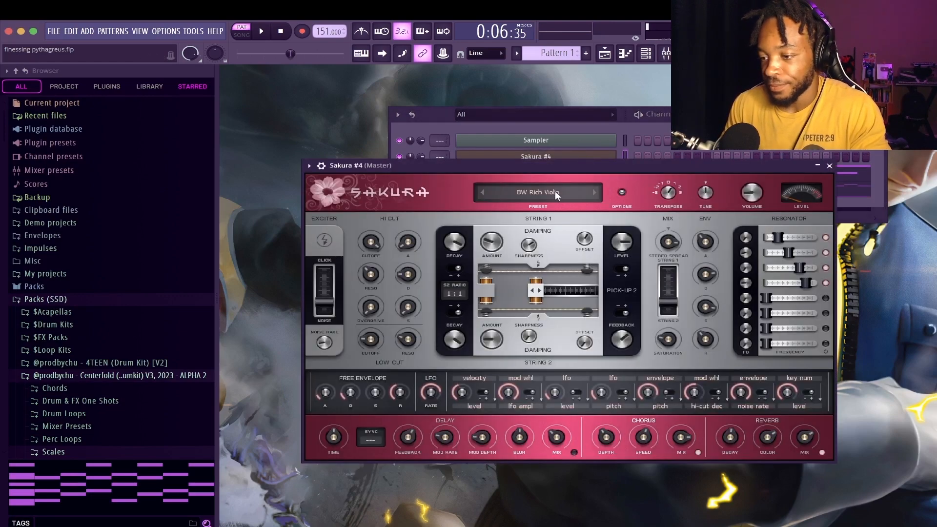
left_click(573, 157)
right_click(570, 156)
key("p")
scroll(340, 252, "down", 3)
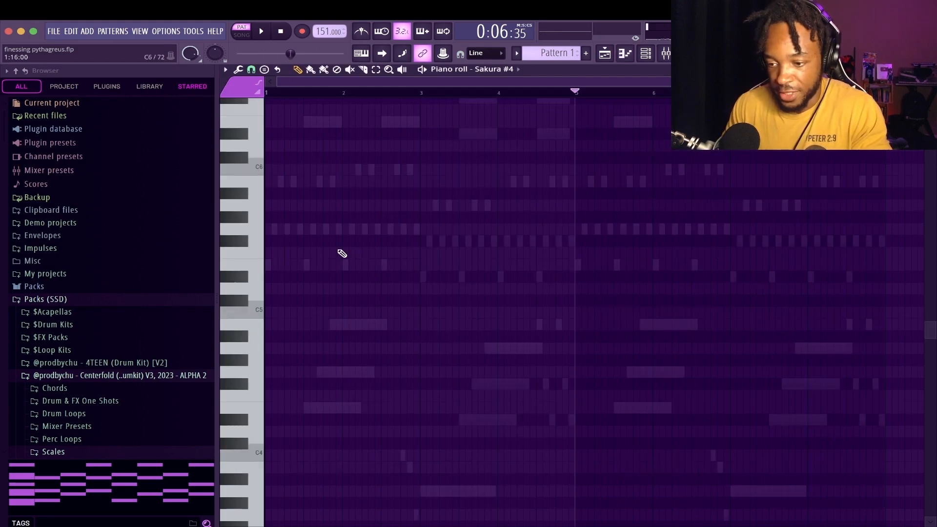
left_click(279, 94)
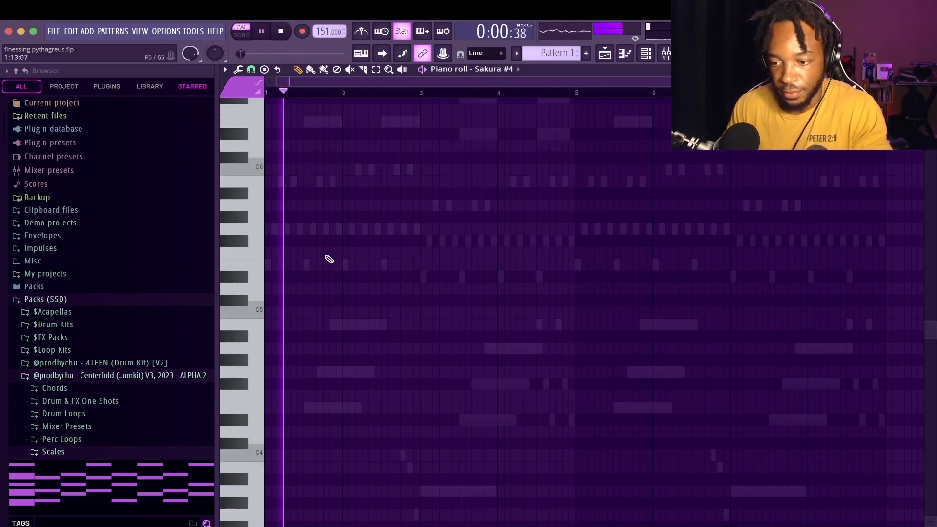
left_click(272, 239)
left_click_drag(247, 285, 420, 410)
key("space")
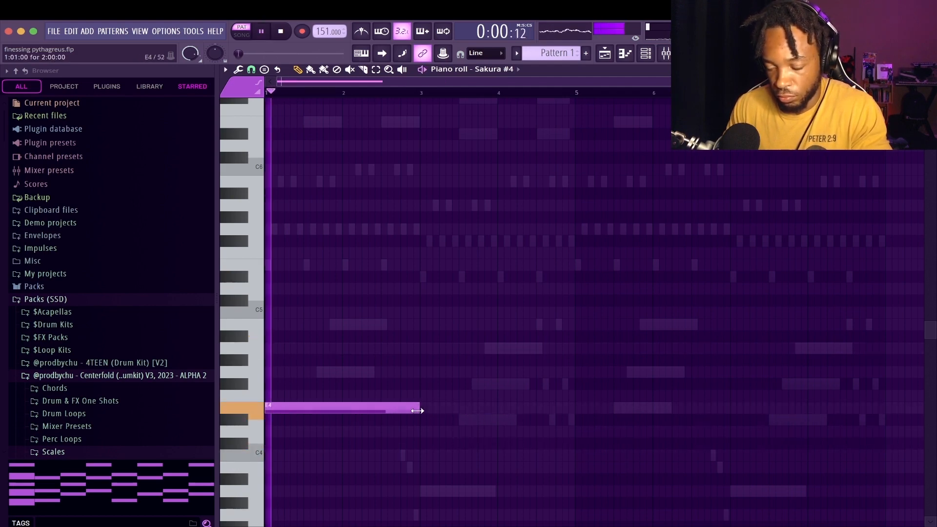
Step: Add a two-bar note starting at bar 3, raise it from G4 to A4 and play the pattern
left_click(419, 372)
key("space")
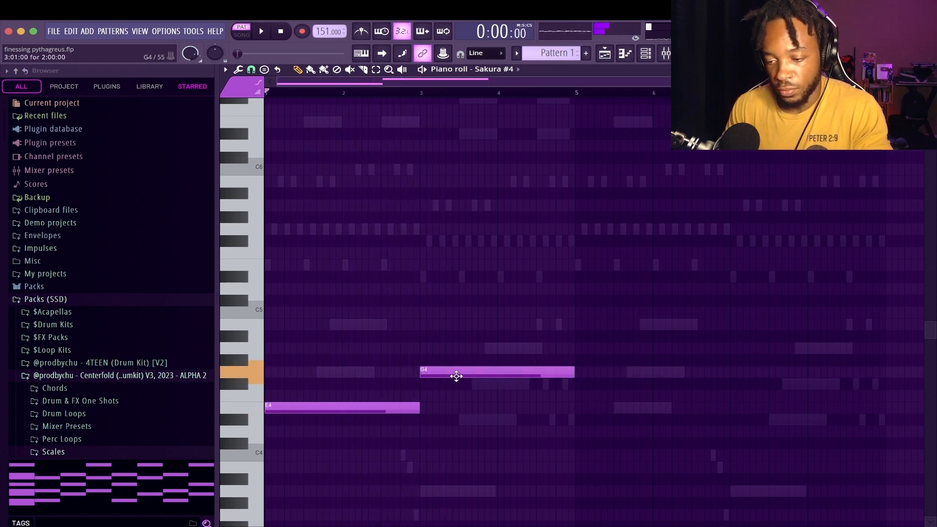
left_click_drag(453, 371, 455, 347)
key("space")
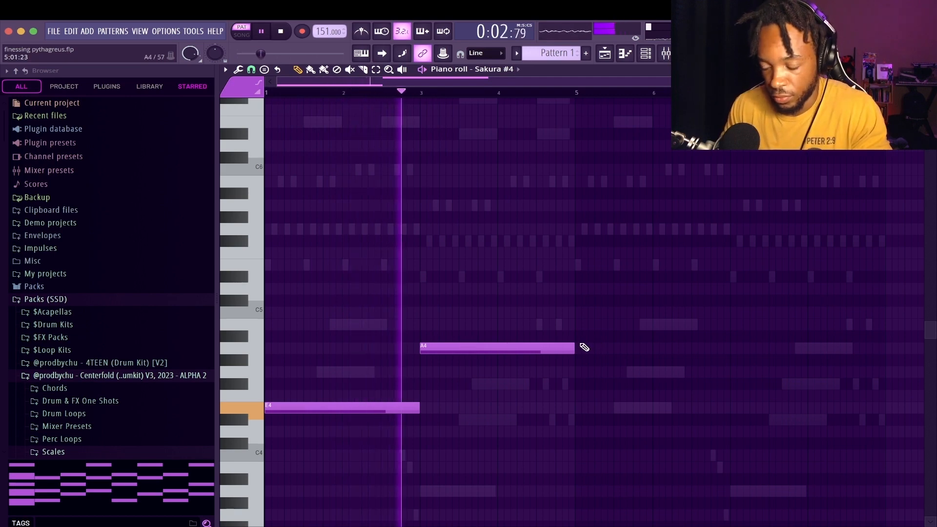
Step: Transpose both long notes up an octave to E5 and A5 and play the pattern
key("space")
key("ctrl+Up")
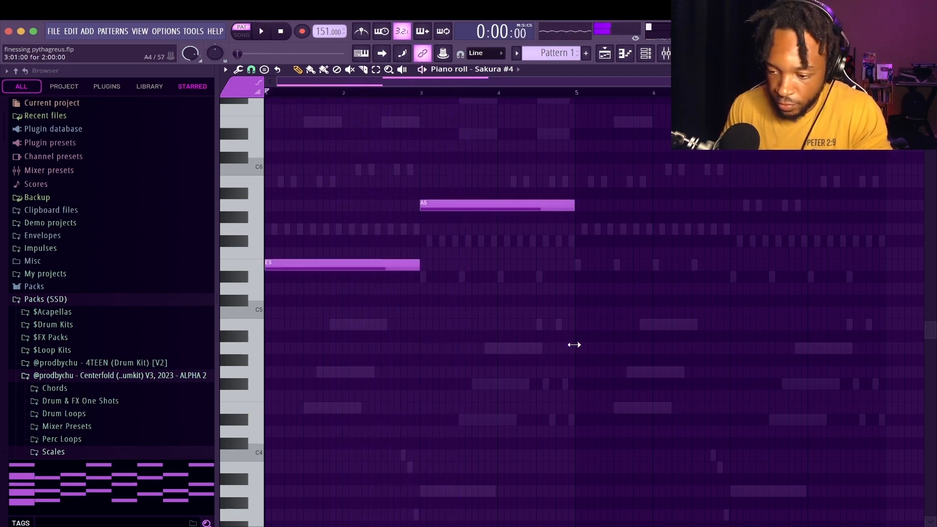
key("space")
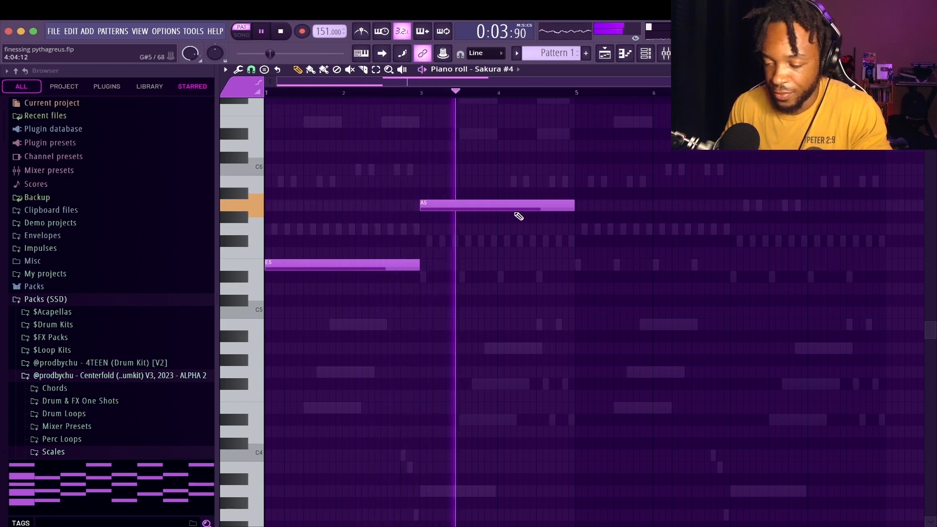
Step: Add a B note halfway through bar 4, lower it an octave to B4 and shorten it to end at bar 5
key("space")
left_click(536, 177)
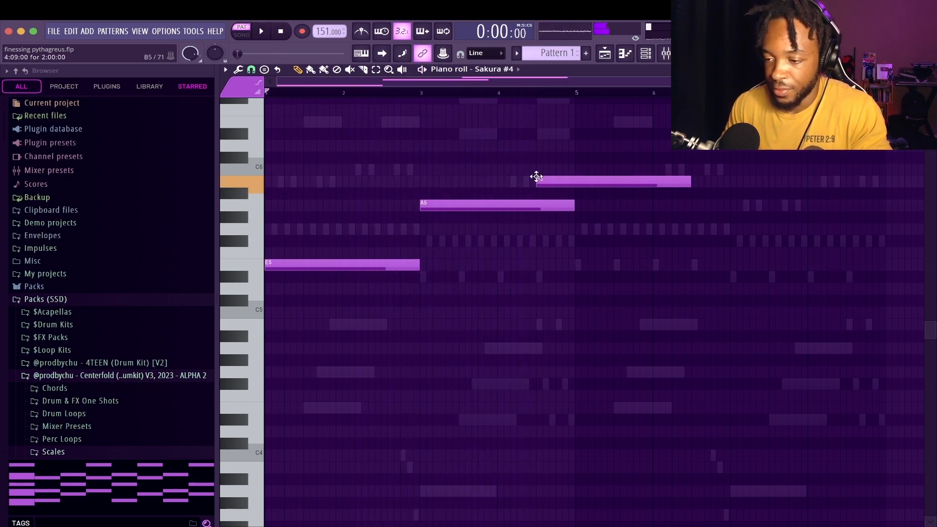
mouse_move(536, 177)
left_mouse_down()
mouse_move(536, 213)
mouse_move(537, 177)
left_mouse_up()
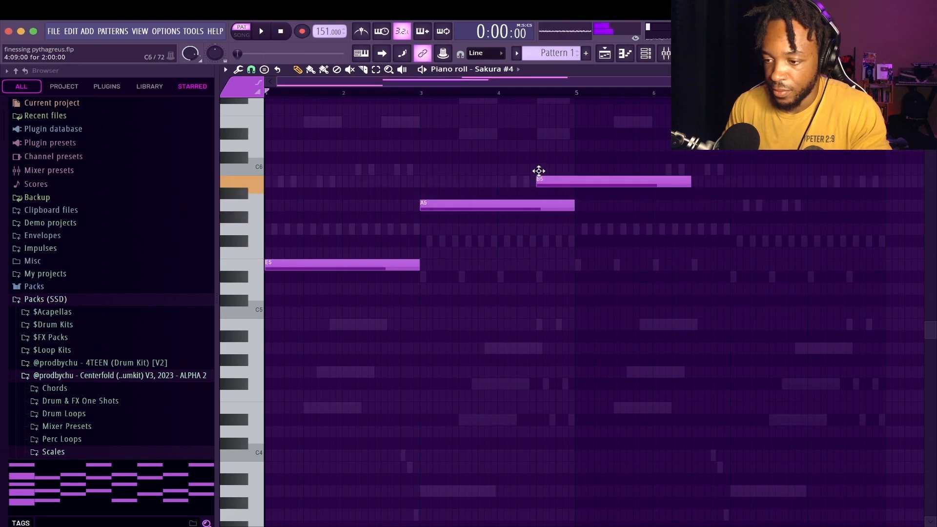
key("space")
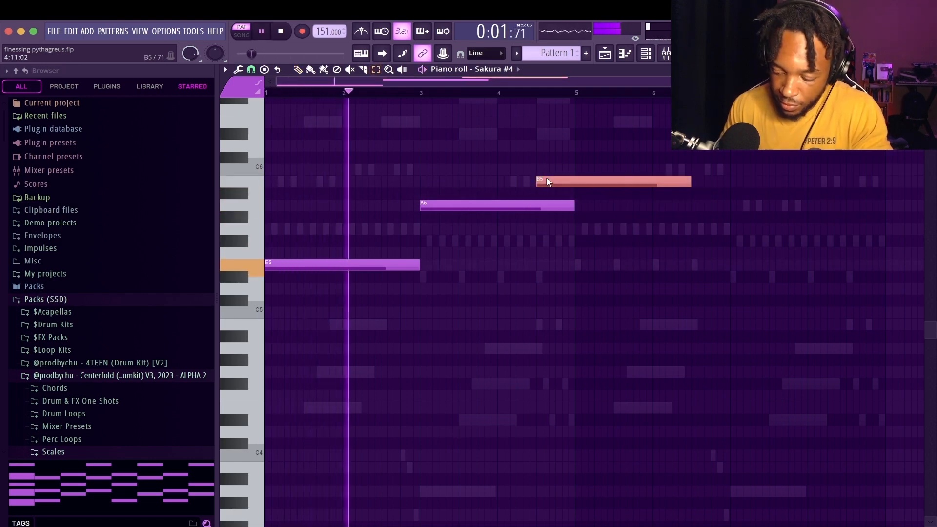
key("ctrl+Down")
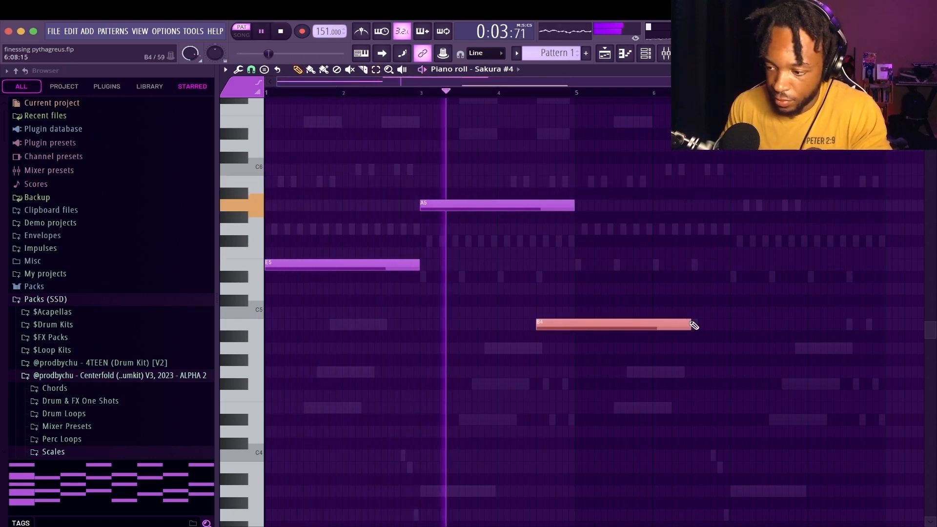
left_click_drag(689, 320, 575, 321)
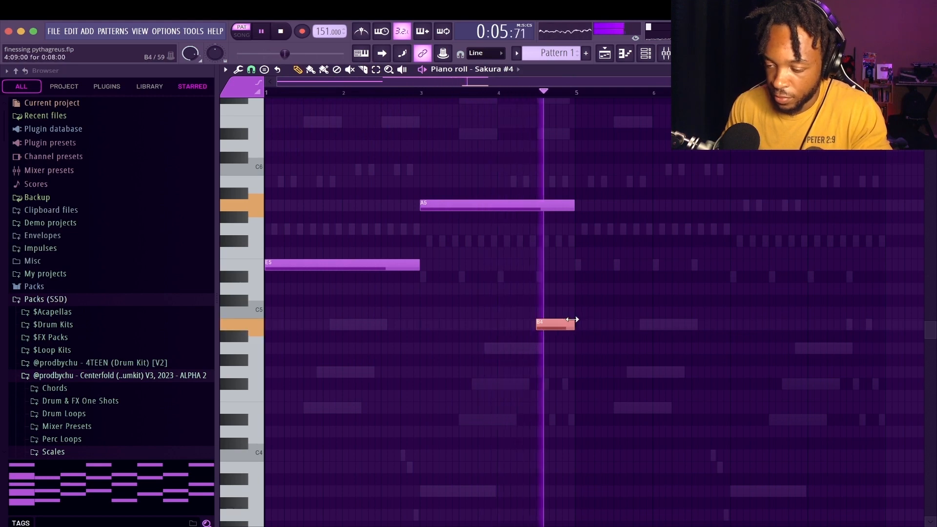
Step: Duplicate the four-bar phrase from bar 5 and close the piano roll
left_click(629, 255, "ctrl")
key("ctrl+b")
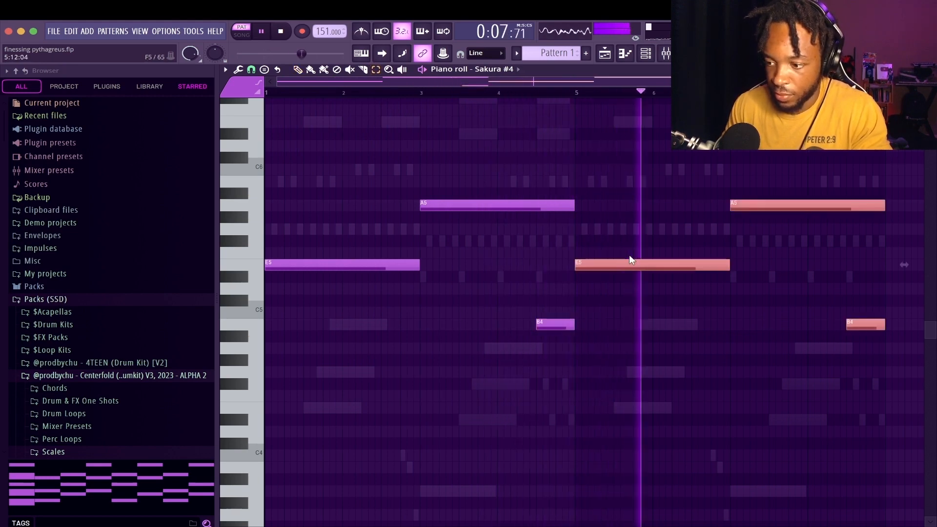
left_click(930, 69)
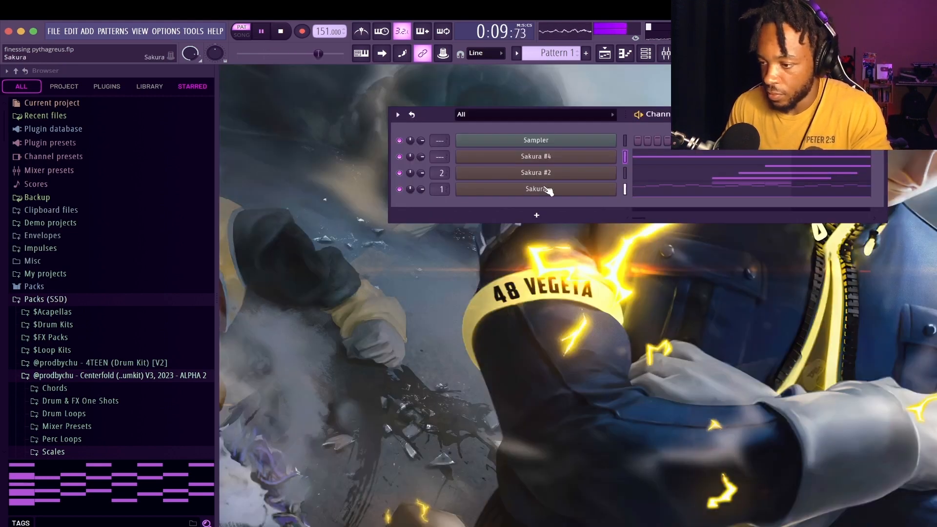
Step: Change the Sakura #4 preset to BW un.ku Cello and close the plugin window
left_click(546, 157)
left_click(543, 195)
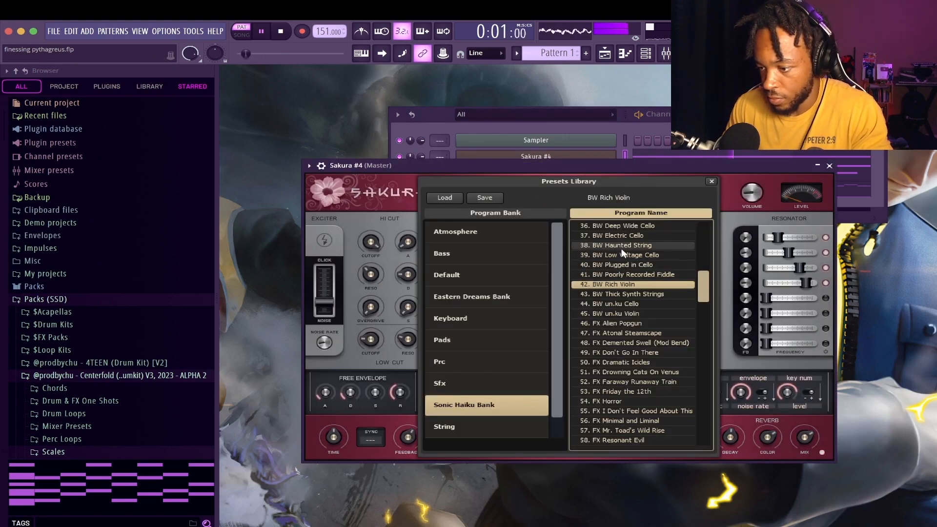
left_click(631, 304)
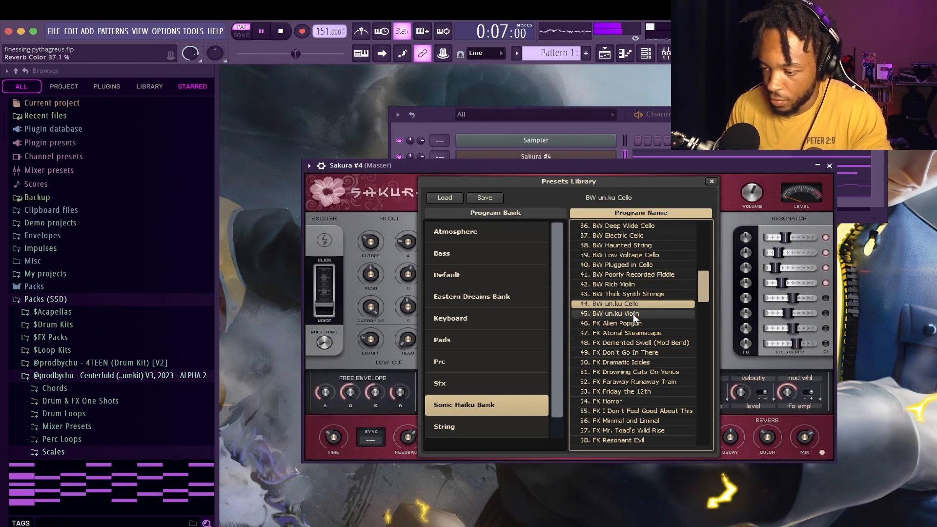
left_click(828, 167)
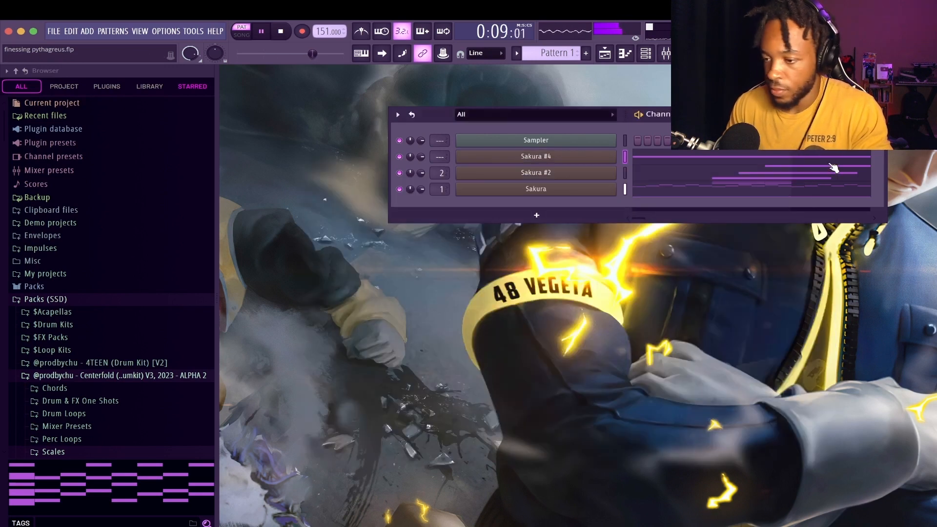
Step: Reopen the Sakura #4 piano roll and mute the short B4 note at the end of bar 4
left_click(671, 158)
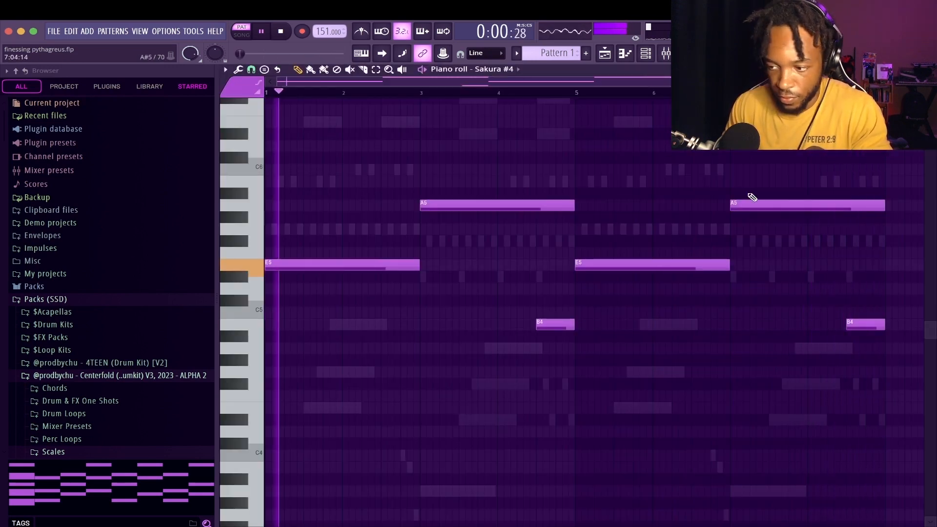
key("t")
left_click(569, 325)
key("e")
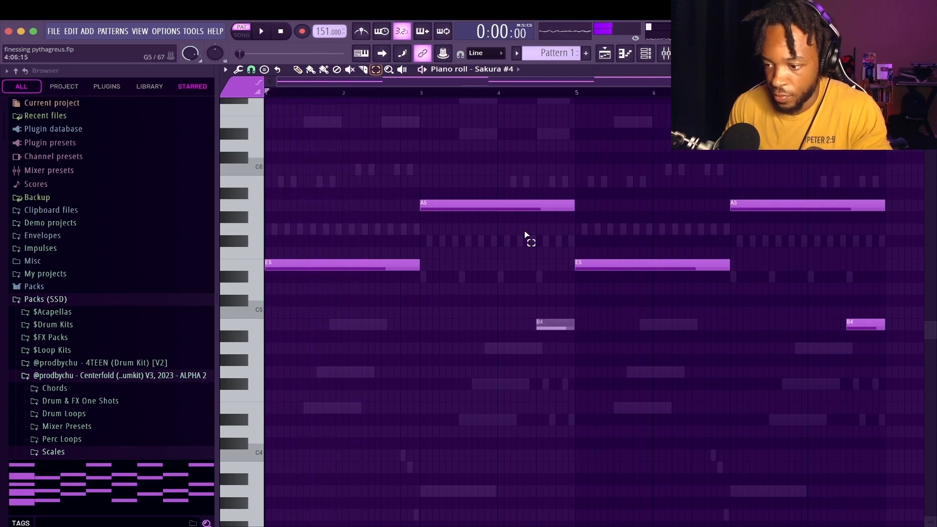
Step: Lower the two long A5 notes at bars 3 and 7 by an octave to A4
left_click_drag(529, 240, 506, 163)
key("ctrl+Down")
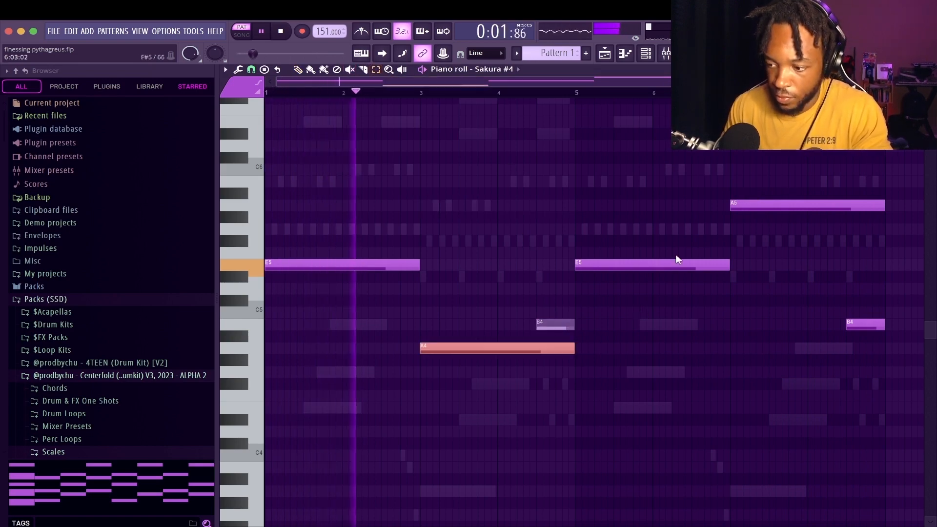
left_click_drag(785, 236, 767, 155)
key("ctrl+Down")
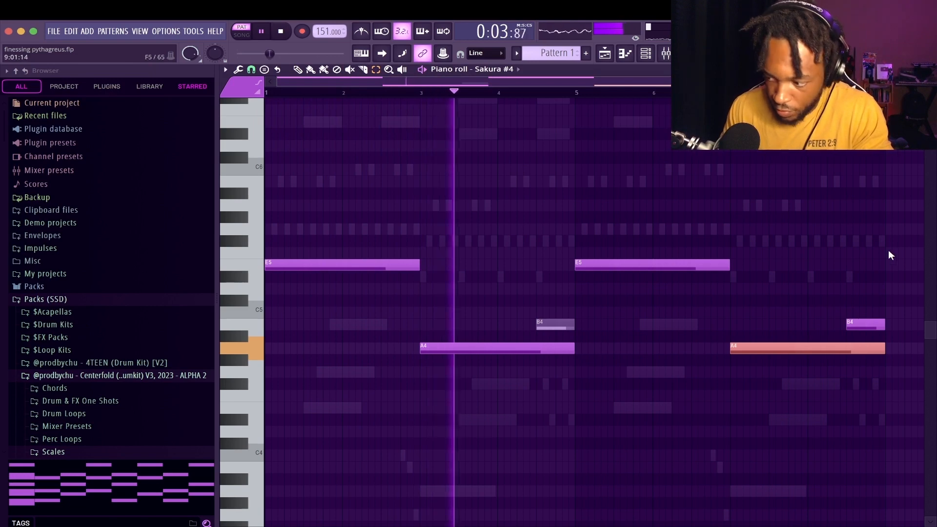
Step: Move the muted B4 note back to the start of bar 4 and play the pattern from the beginning
key("space")
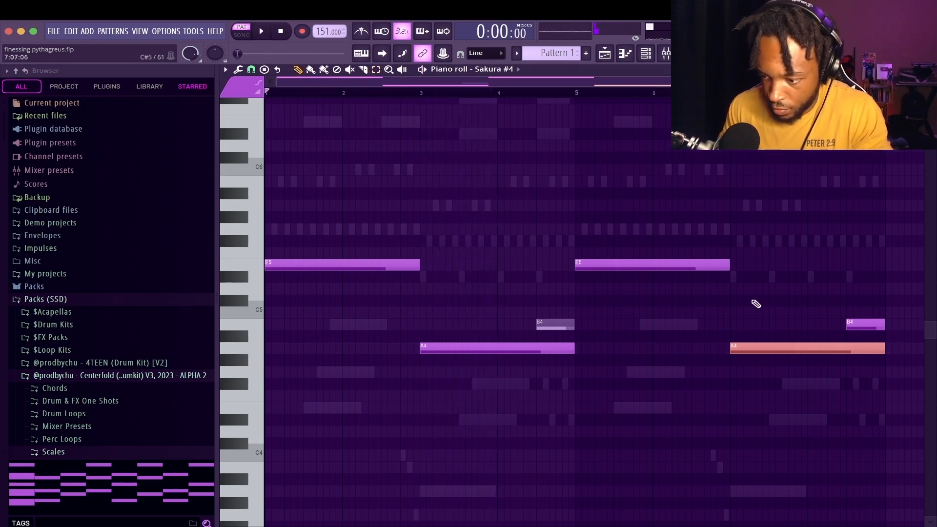
left_click_drag(554, 323, 509, 321)
key("space")
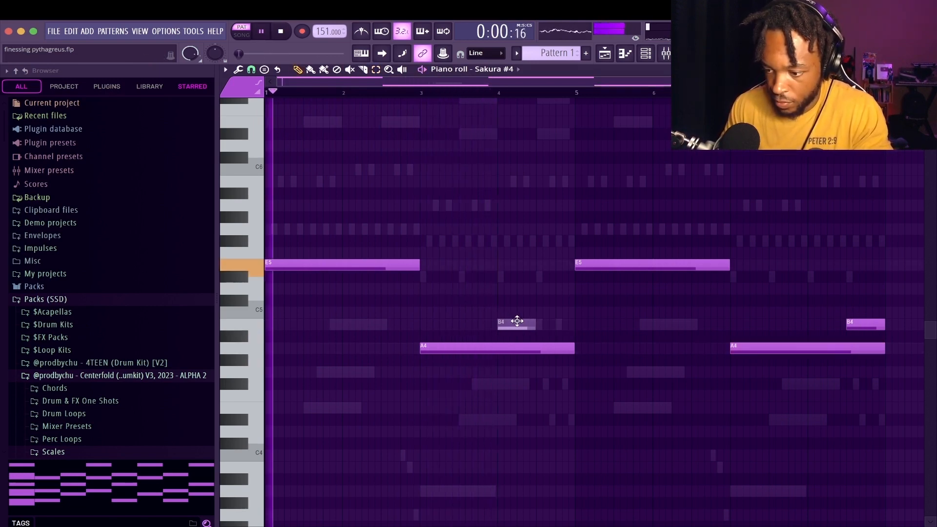
Step: Apply quick legato to the Sakura #4 notes and delete all notes in bars 5 to 8
key("ctrl+l")
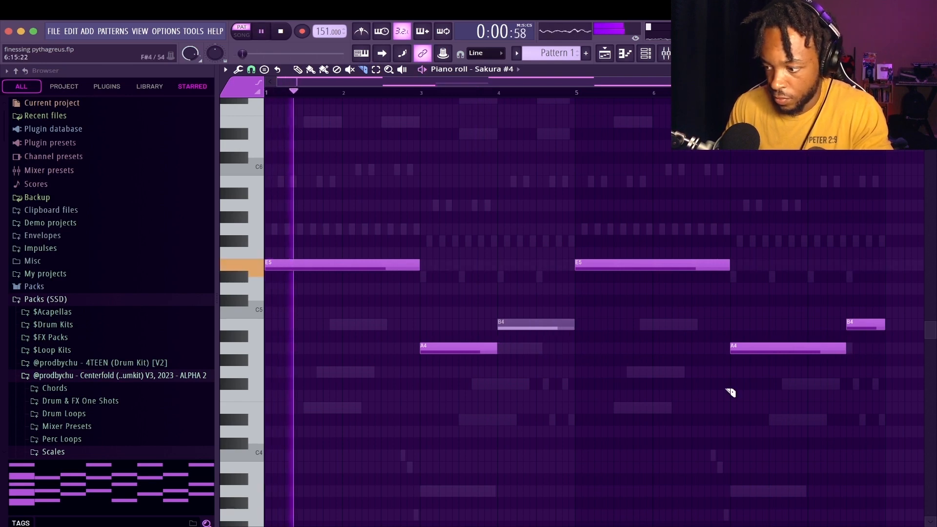
left_click_drag(912, 405, 575, 196)
key("Delete")
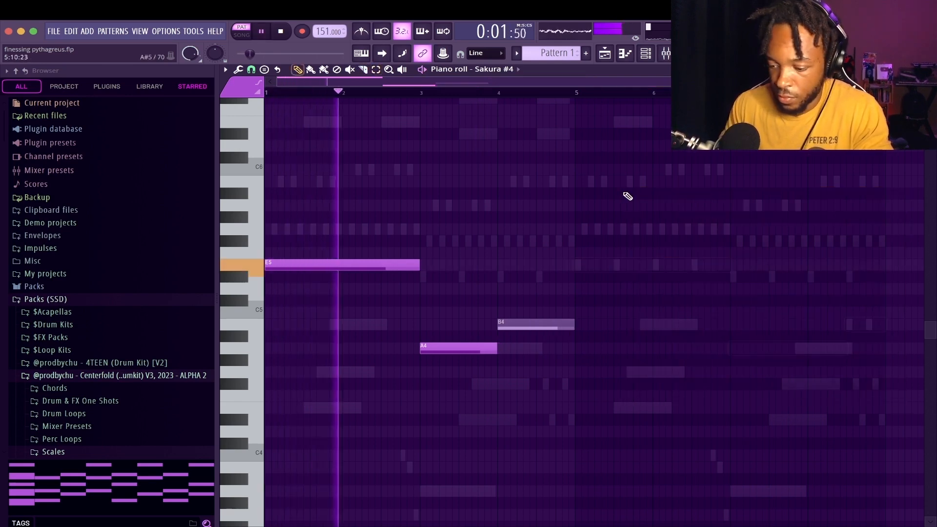
Step: Unmute the B4 note in bar 4 and duplicate the first four bars of notes into bars 5 to 8
right_click(554, 324, "alt")
key("ctrl+b")
key("ctrl+d")
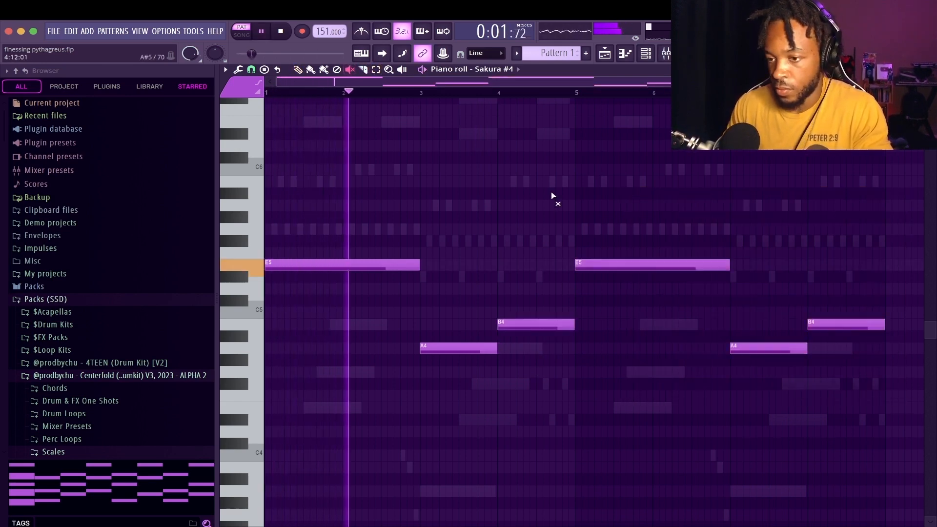
Step: Place Pattern 1 at the start of Track 1 in the playlist and play it in song mode
left_click(930, 69)
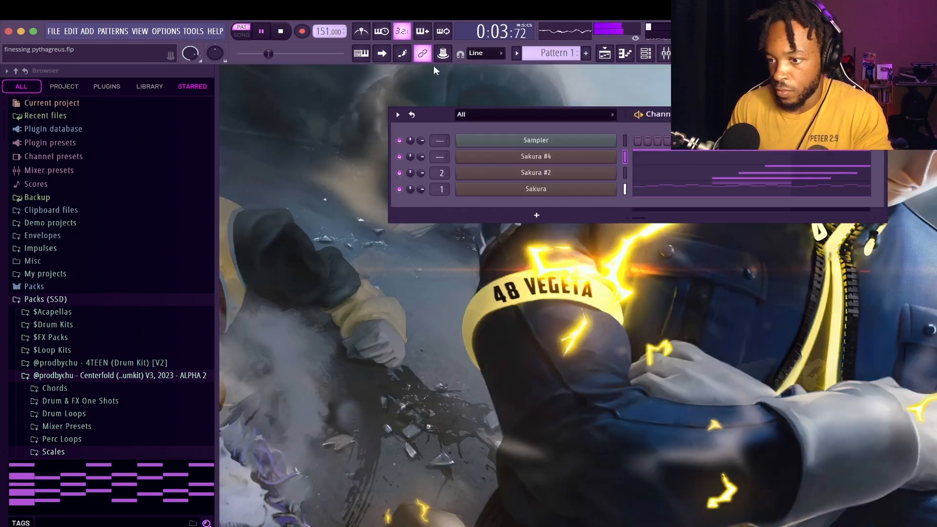
left_click(610, 55)
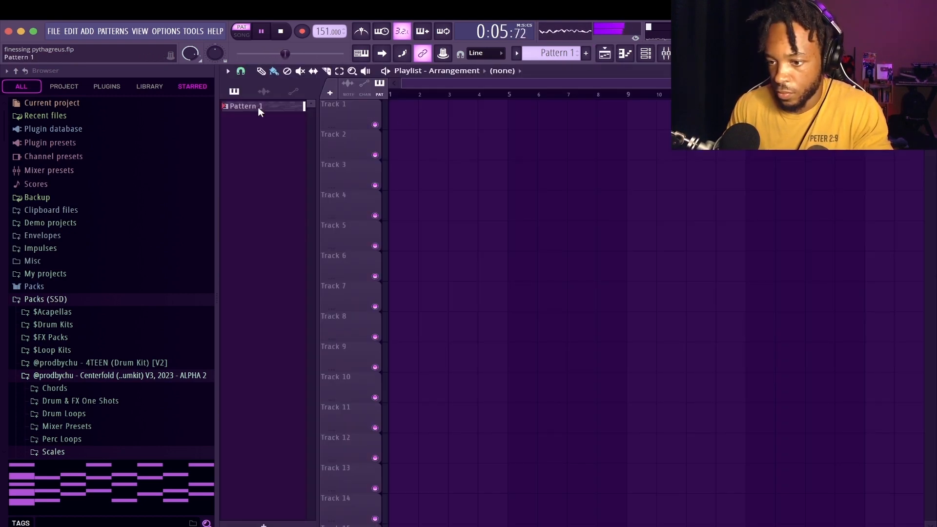
left_click_drag(258, 111, 396, 115)
key("space")
key("l")
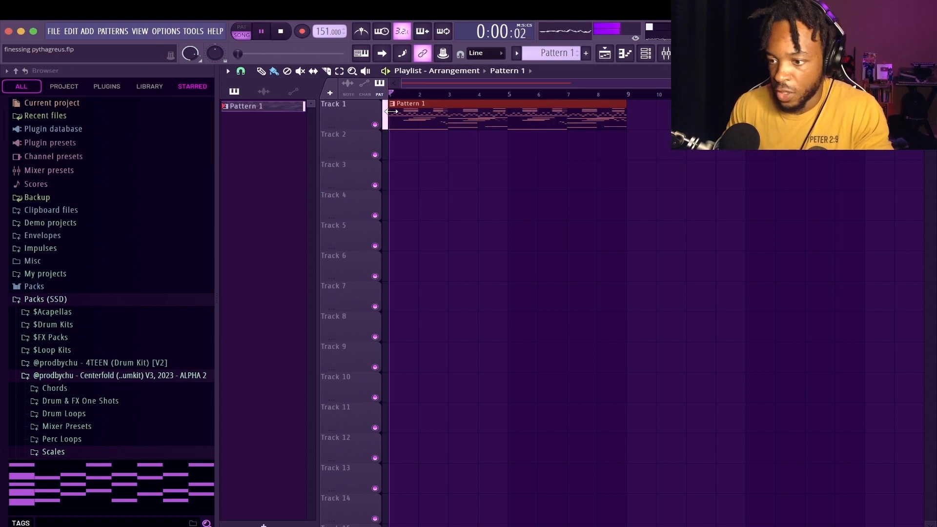
Step: Open the Pattern 1 clip in the Sakura #4 piano roll and play the song from the beginning
double_click(421, 113)
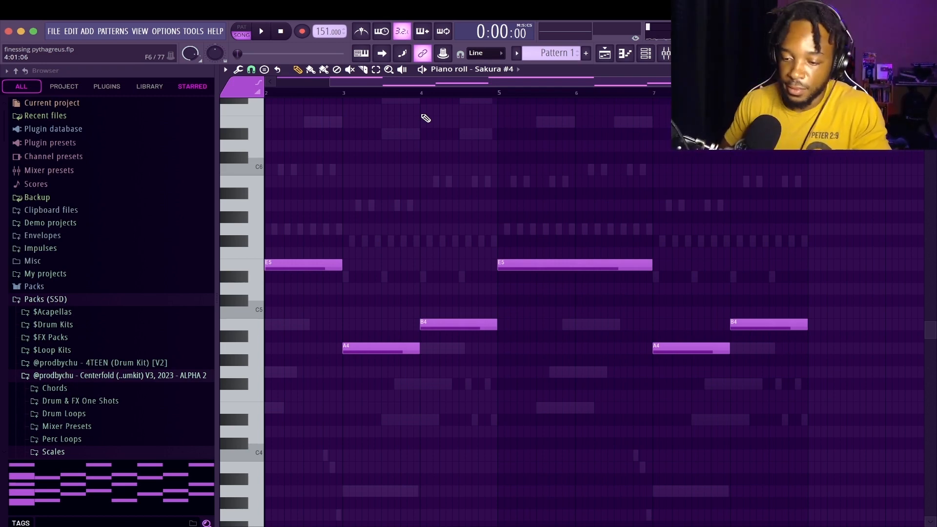
key("space")
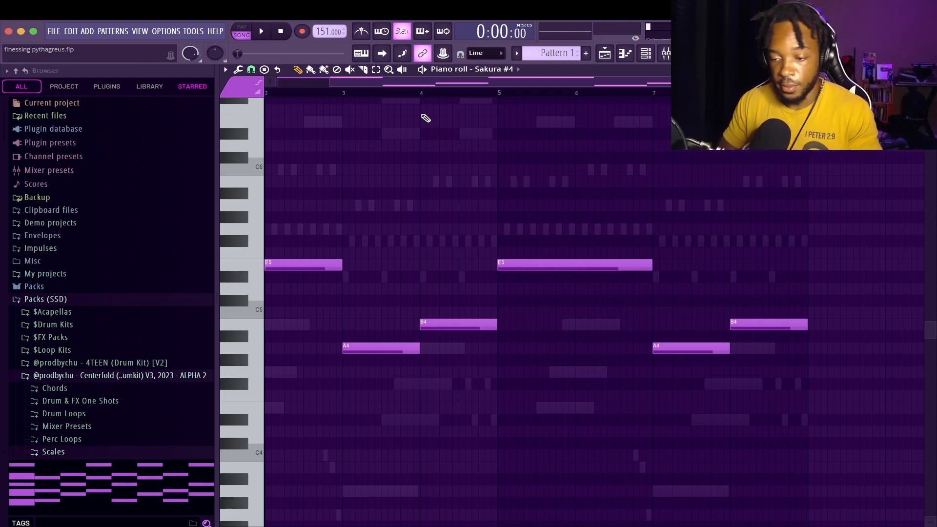
key("space")
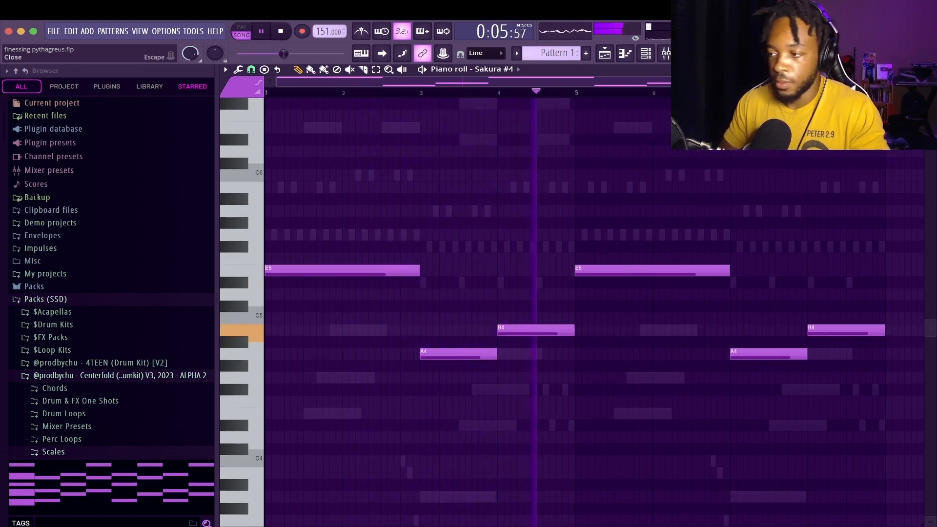
Step: Insert another Sakura instrument above Sakura #4 in the channel rack and stop playback
key("Escape")
left_click(652, 57)
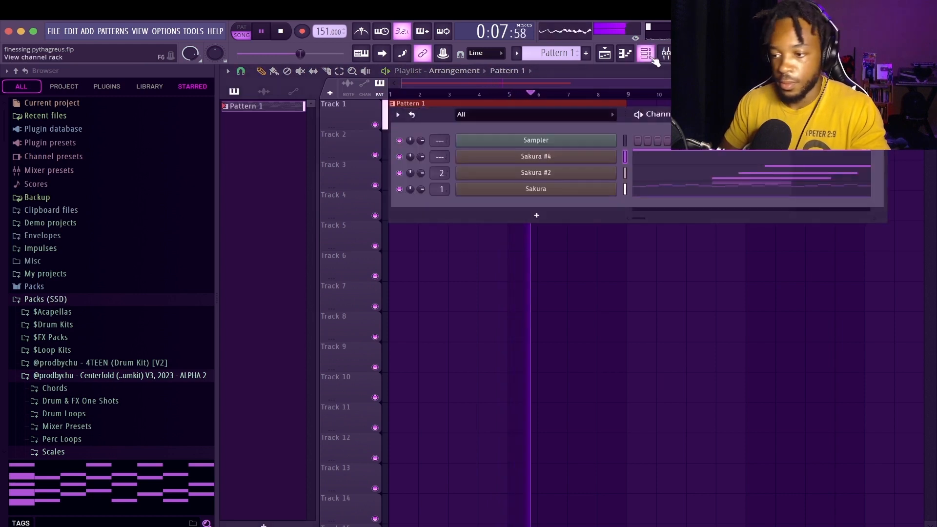
right_click(585, 177)
mouse_move(639, 229)
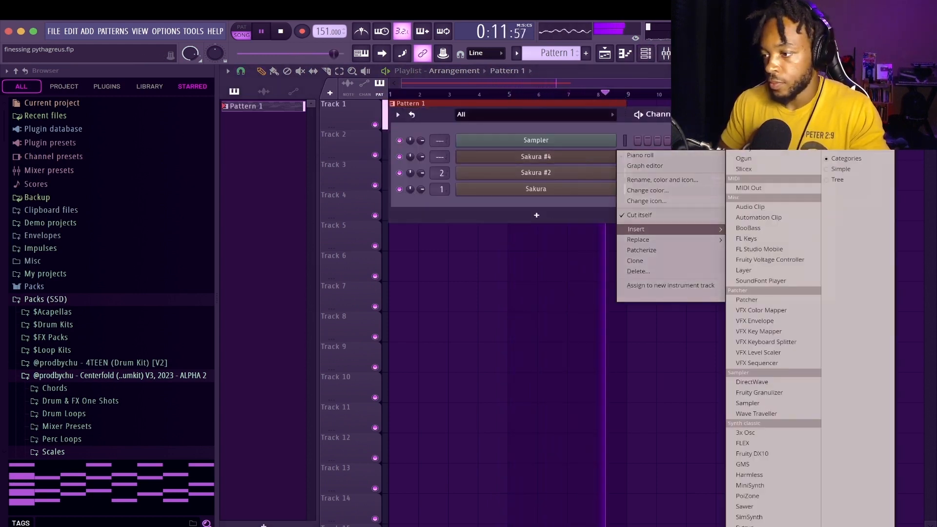
left_click(844, 63)
key("space")
Step: Load the PL Natural Harp preset from the Sonic Haiku Bank into Sakura #3 and close the plugin window
left_click(546, 207)
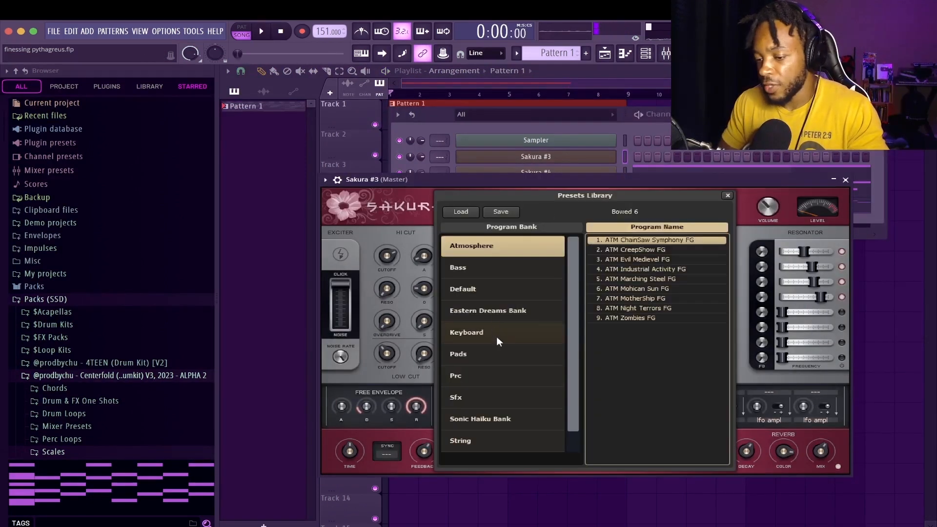
left_click(494, 419)
scroll(676, 317, "down", 20)
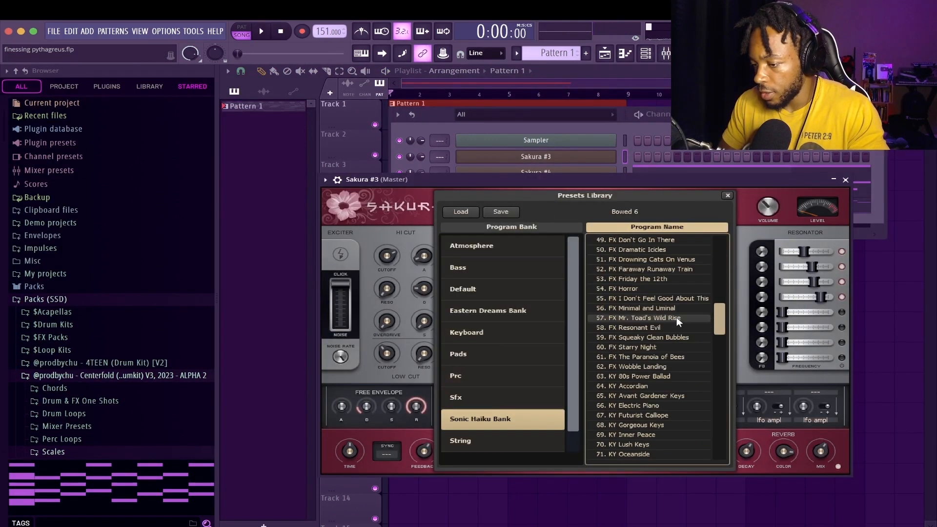
scroll(676, 320, "down", 2)
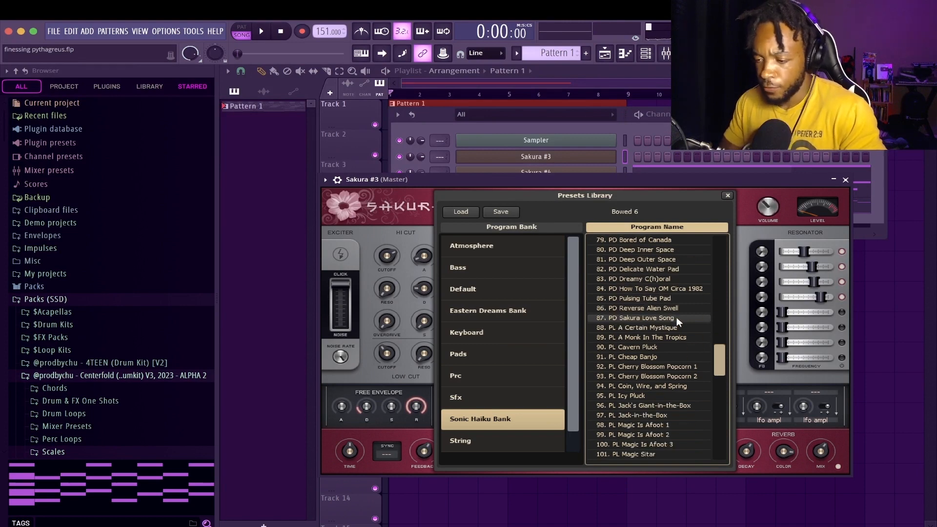
scroll(676, 317, "up", 1)
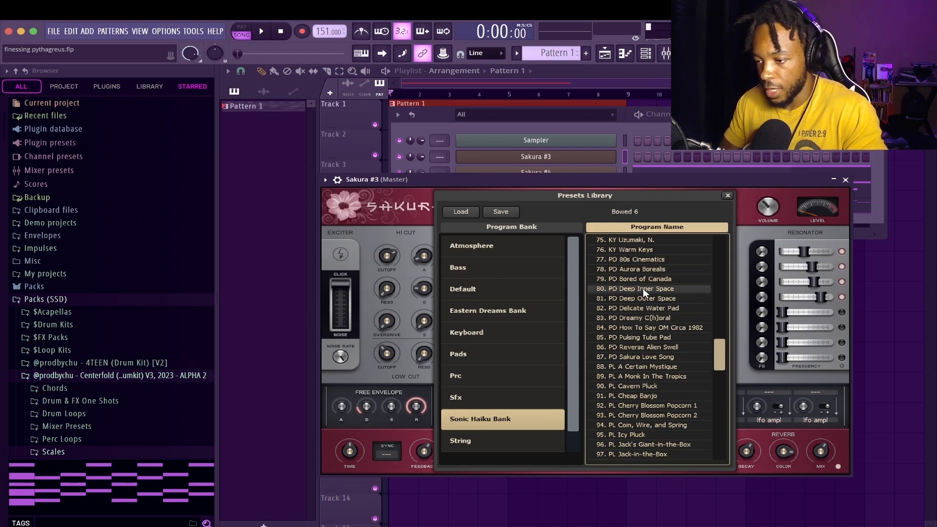
scroll(642, 289, "down", 2)
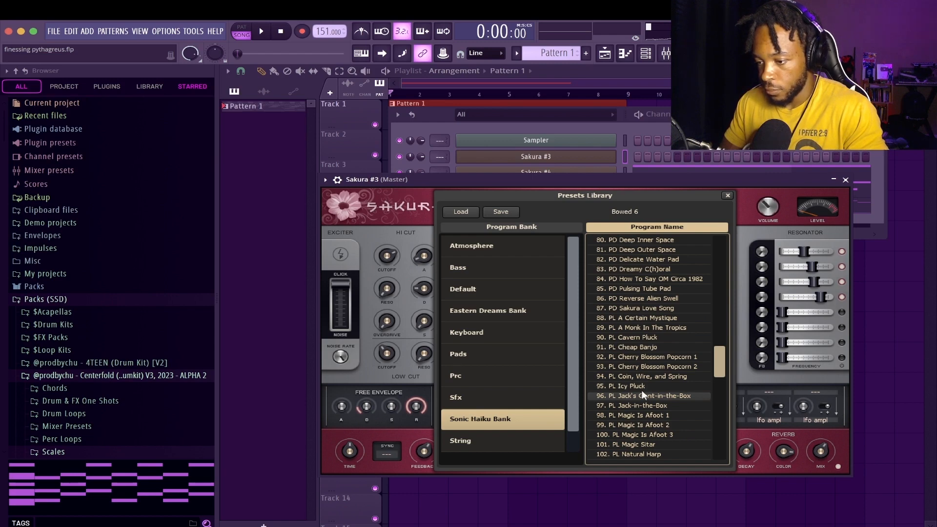
scroll(643, 383, "down", 1)
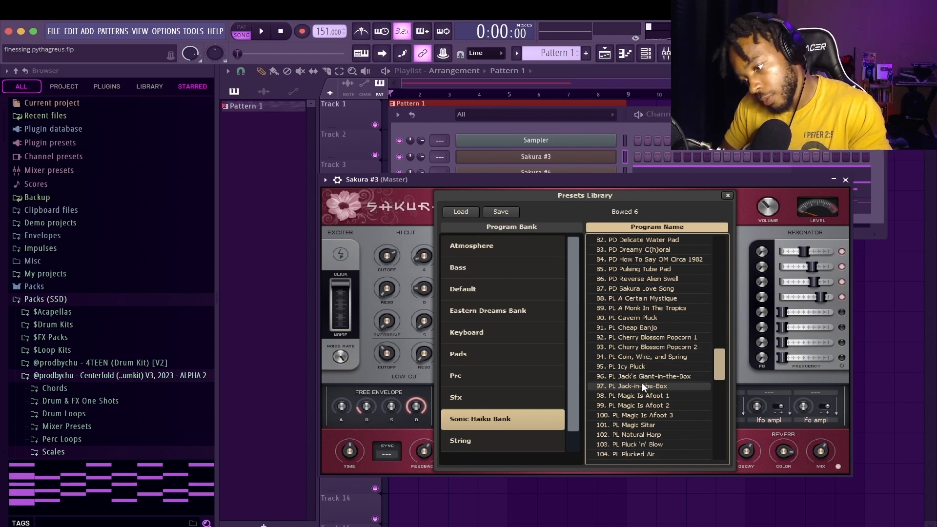
left_click(636, 434)
left_click(845, 181)
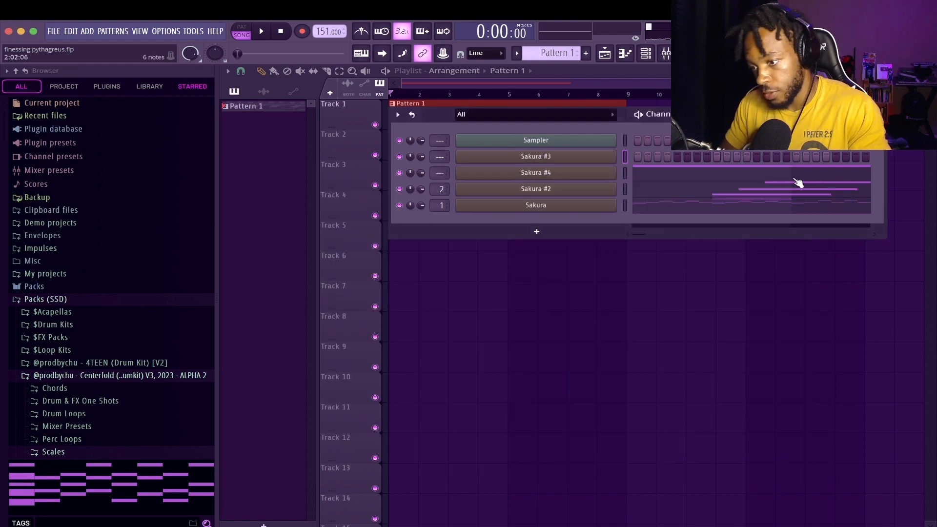
Step: Copy the notes of the Sakura #2 channel and paste them into the Sakura #3 channel
right_click(586, 195)
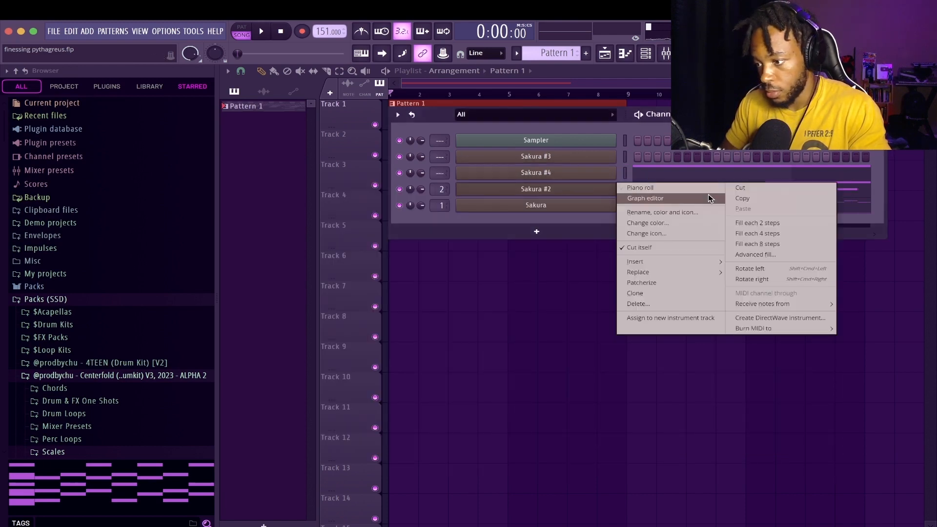
left_click(739, 200)
right_click(568, 157)
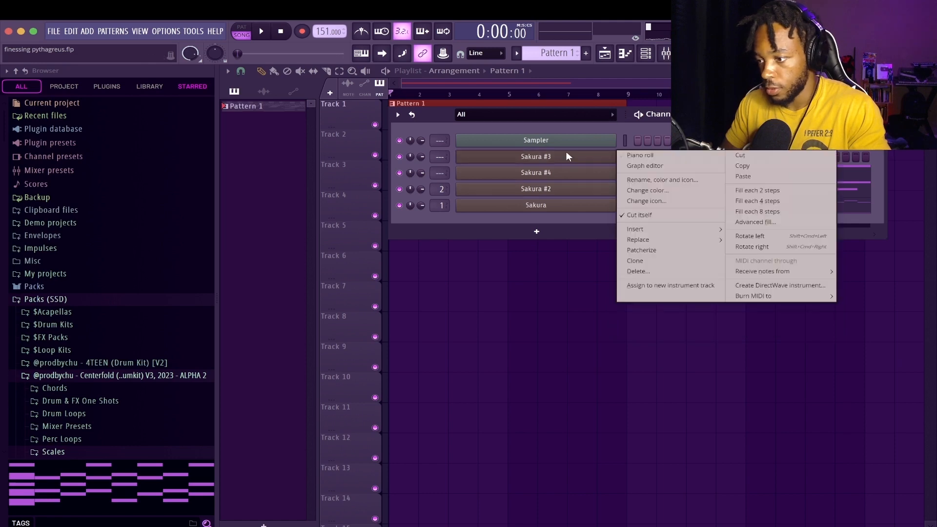
left_click(743, 176)
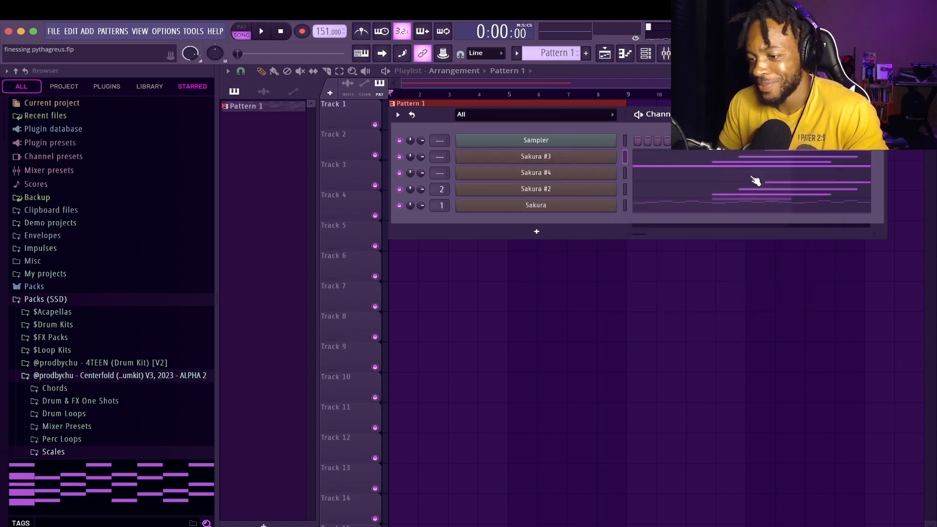
Step: Start song playback and raise all notes in the Sakura #3 piano roll by one octave
key("space")
left_click(717, 161)
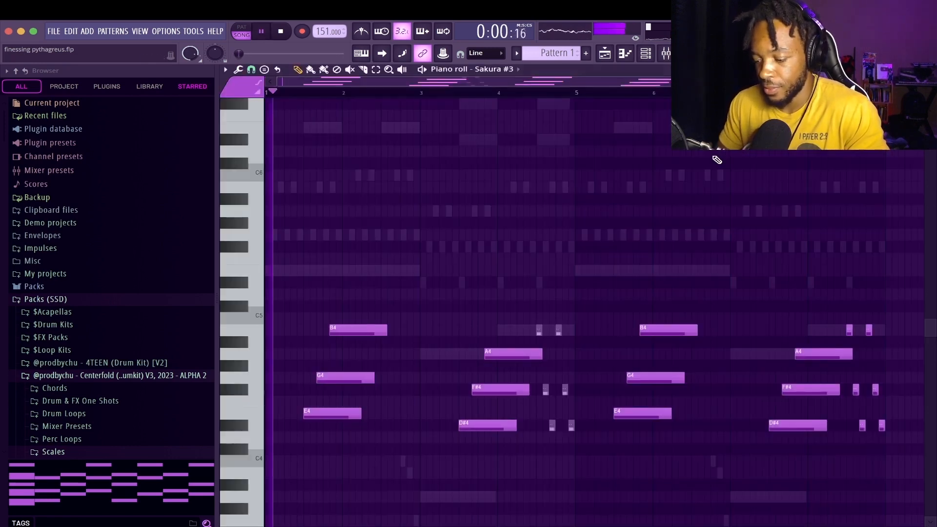
key("ctrl+Up")
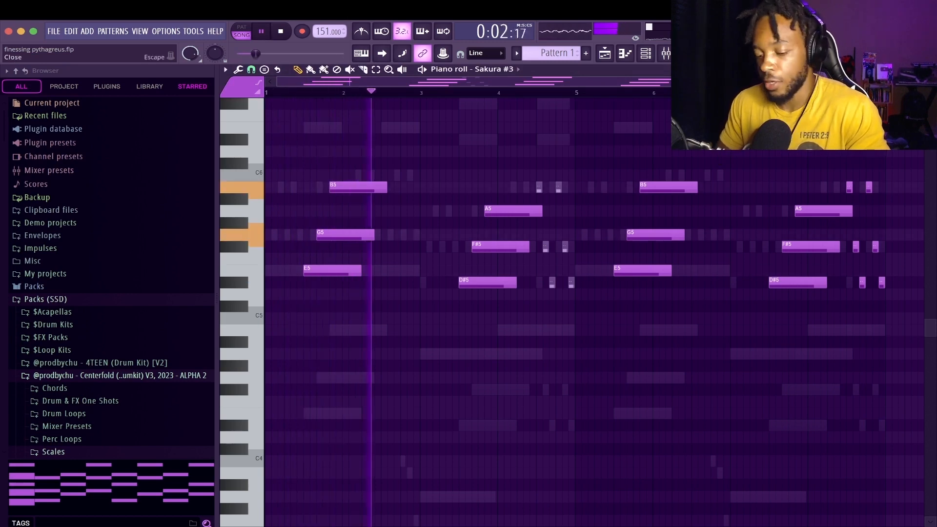
Step: Try shortening all the long Sakura #3 notes to a single step each, and undo the change
key("shift+d")
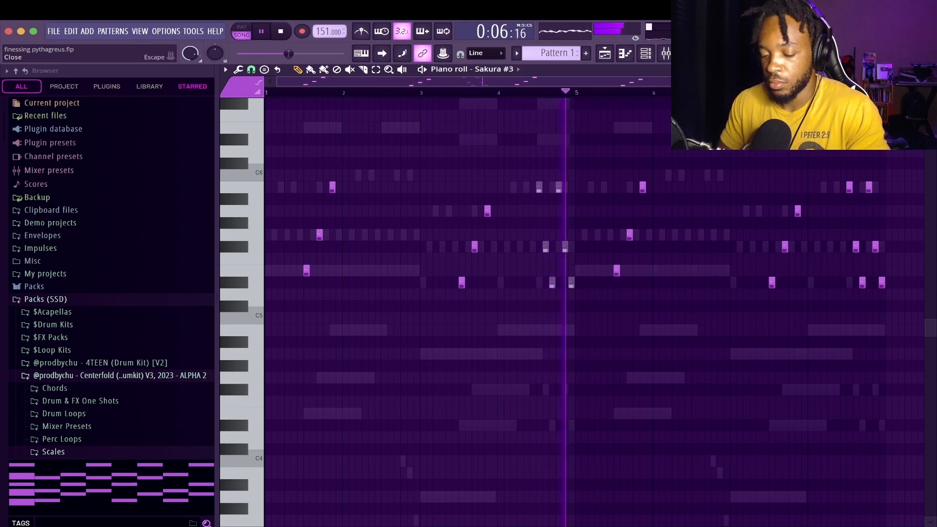
key("super+a")
key("super+z")
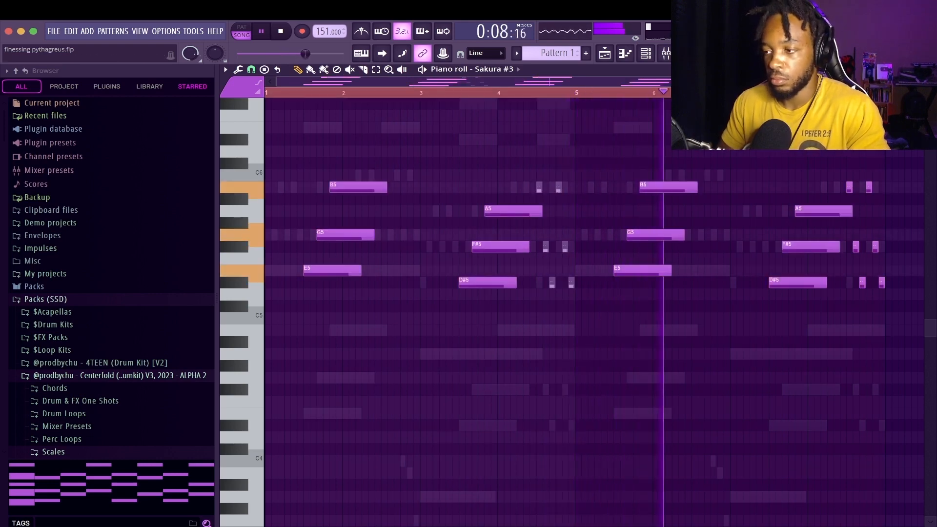
Step: Nudge the Sakura #3 notes slightly later and shorten the last D#5 note at the end of bar 8
left_click(920, 70)
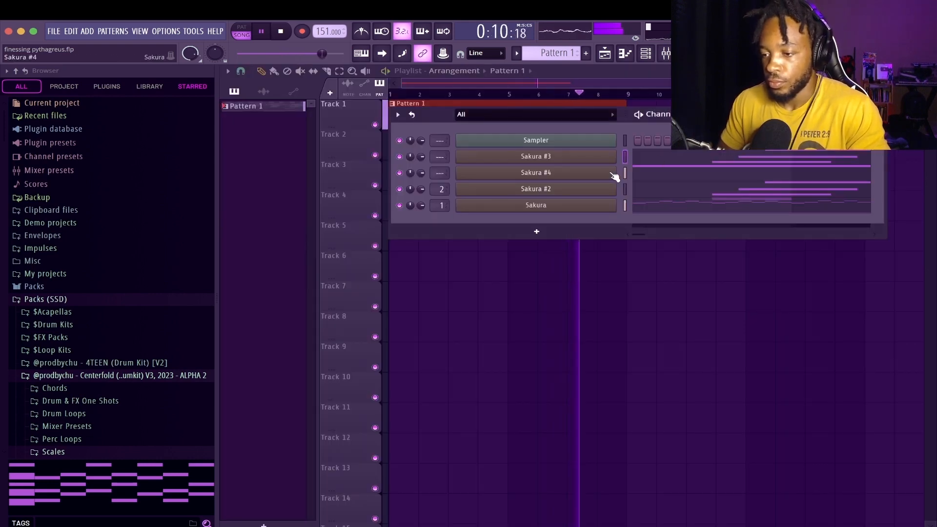
left_click(670, 160)
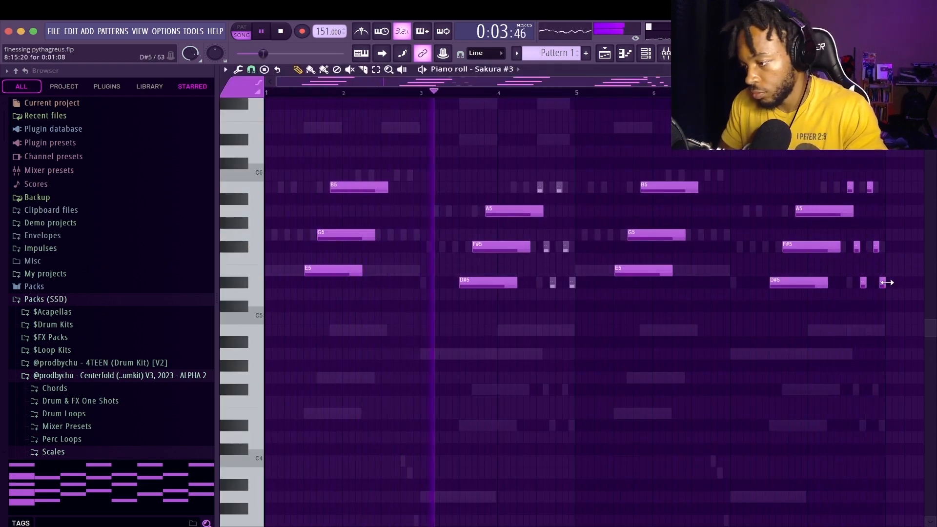
mouse_move(885, 281)
left_mouse_down()
mouse_move(918, 279)
mouse_move(881, 280)
left_mouse_up()
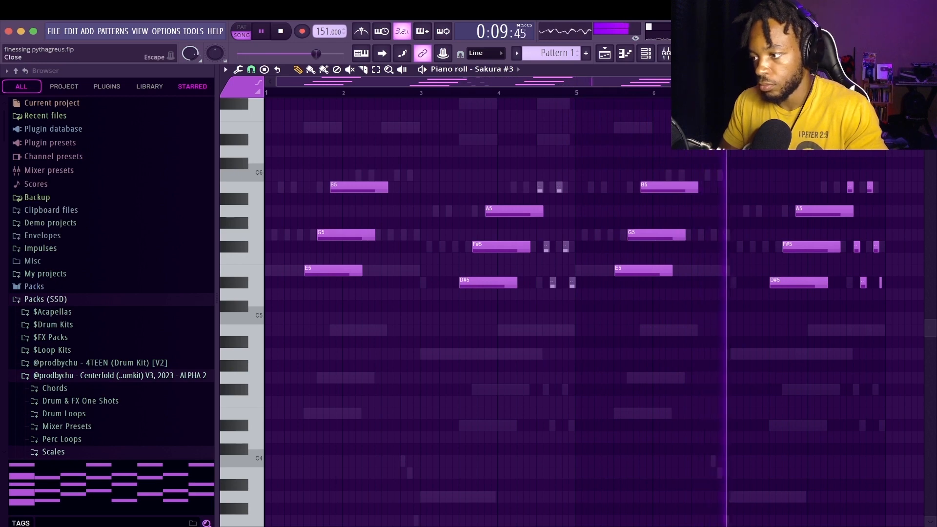
Step: Raise the channel volume of Sakura #2, adjust the volume of the original Sakura channel, and stop playback
key("F7")
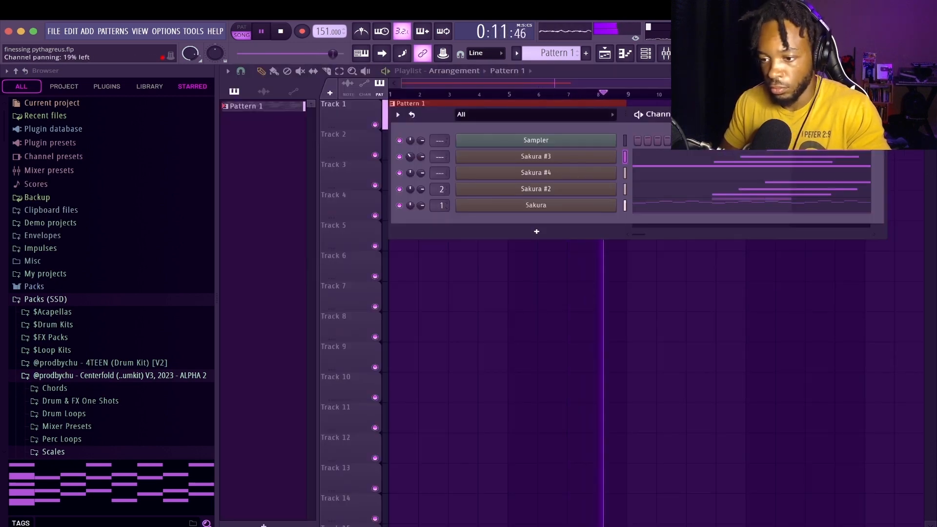
left_click_drag(411, 188, 411, 177)
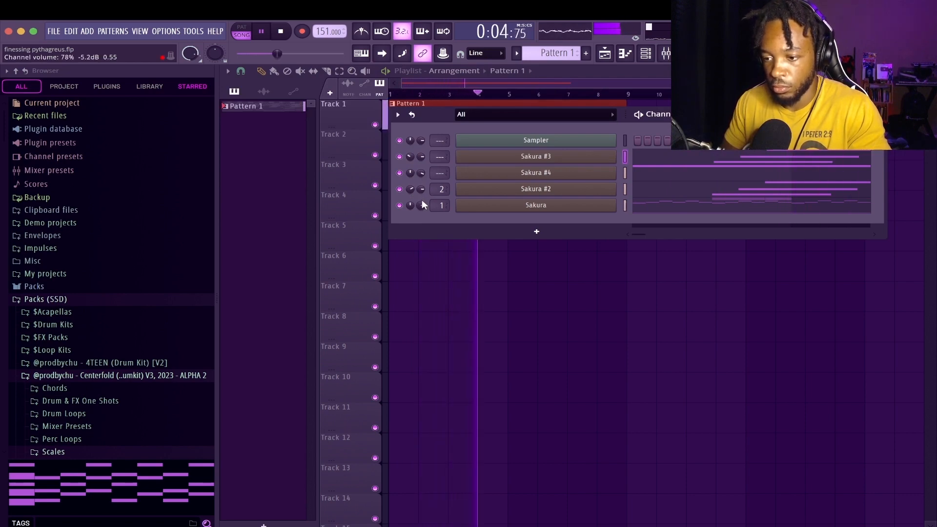
left_click_drag(410, 204, 421, 201)
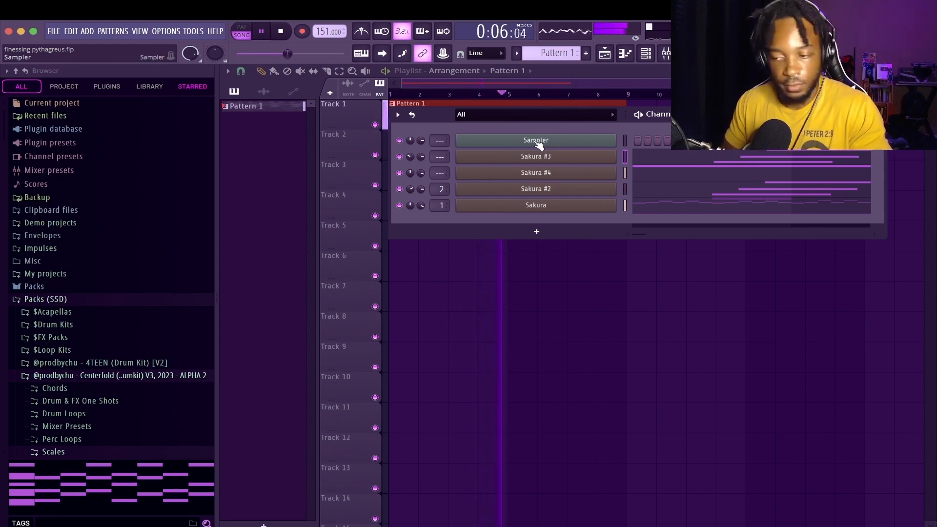
key("space")
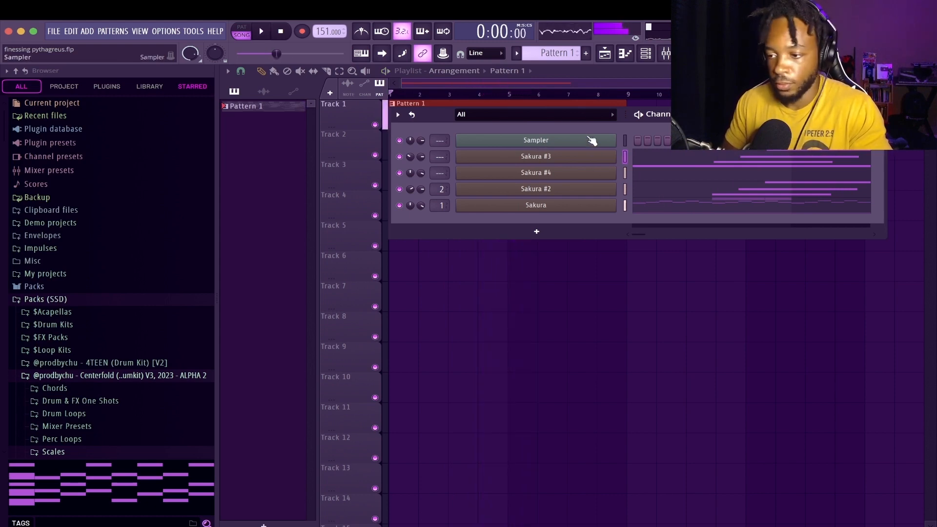
Step: Insert another Sakura instrument above the Sampler channel and show the Pads bank in its presets library
right_click(613, 140)
mouse_move(635, 225)
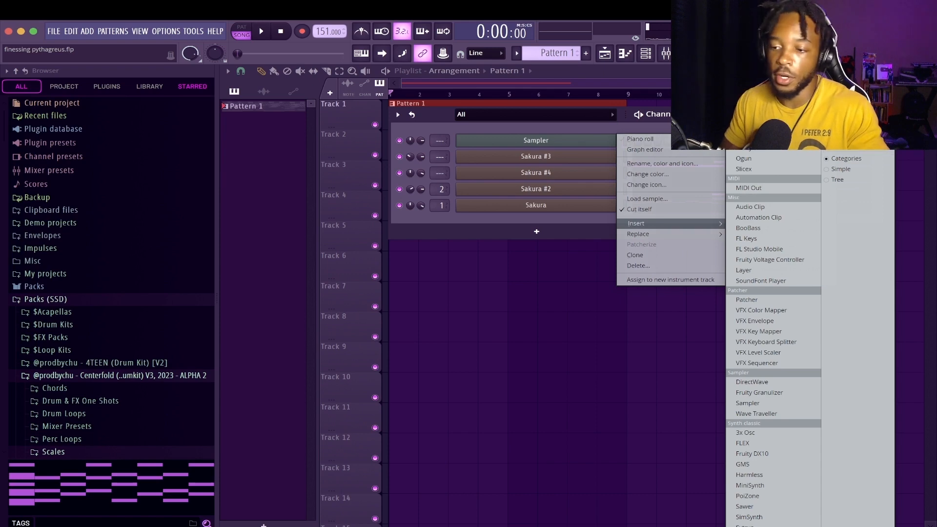
left_click(836, 78)
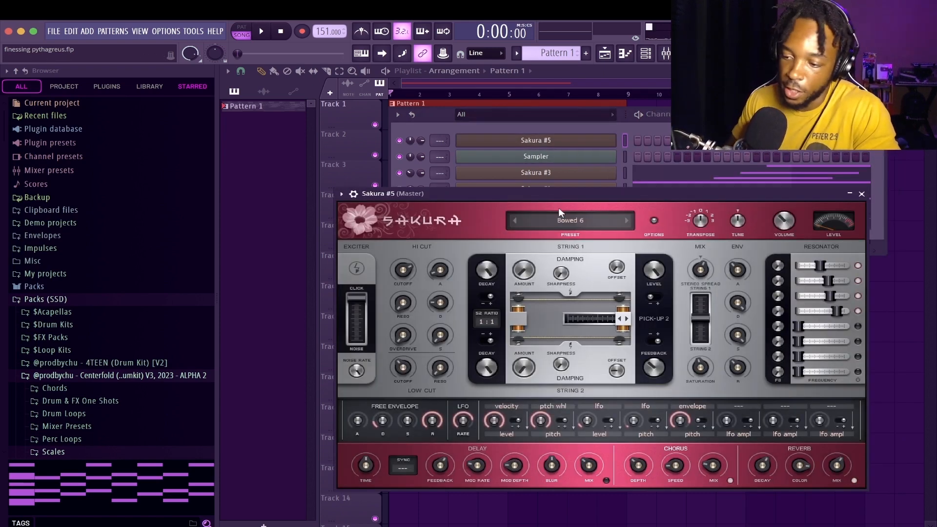
left_click(569, 219)
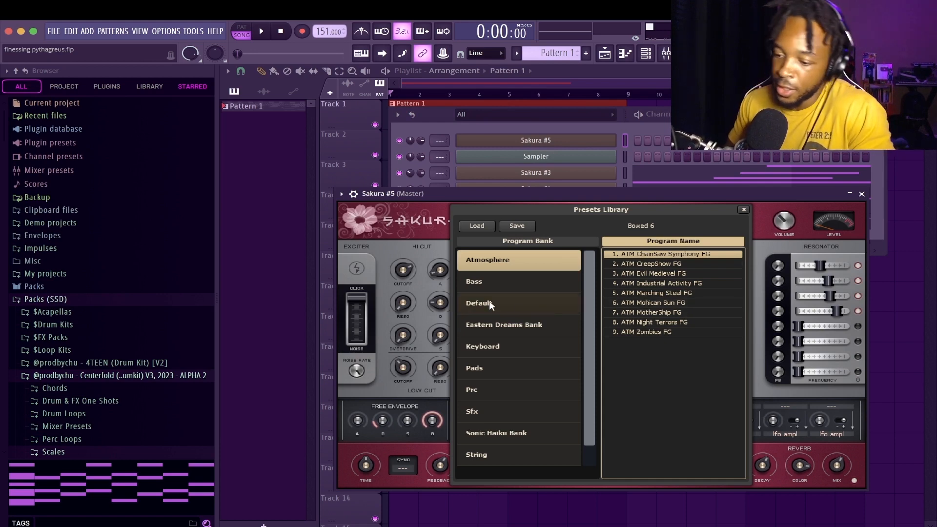
left_click(486, 371)
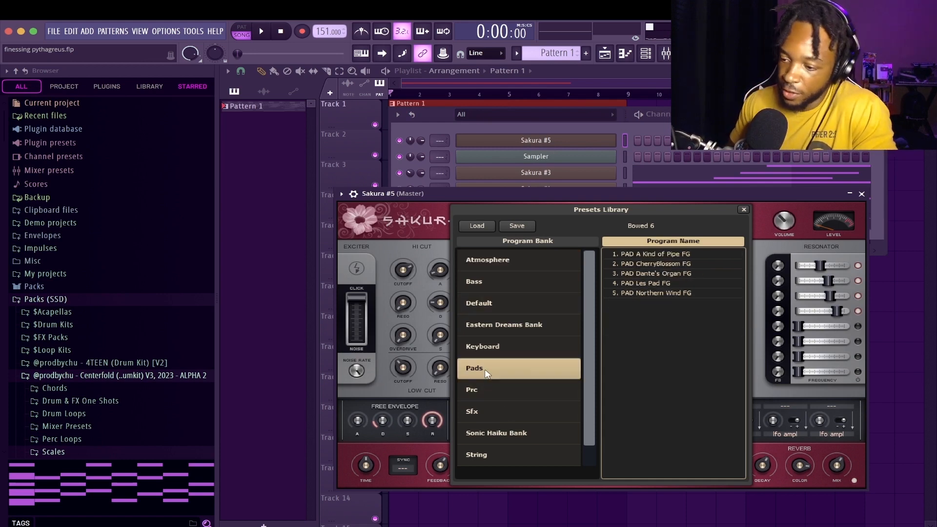
Step: Audition the five pad presets for Sakura #5, load PAD CherryBlossom FG, and close the instrument window
left_click(657, 254)
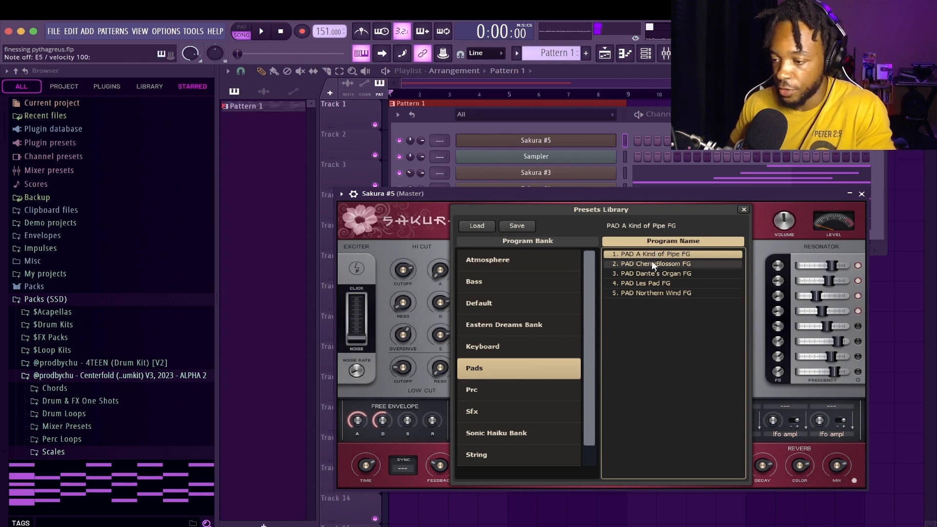
left_click(651, 263)
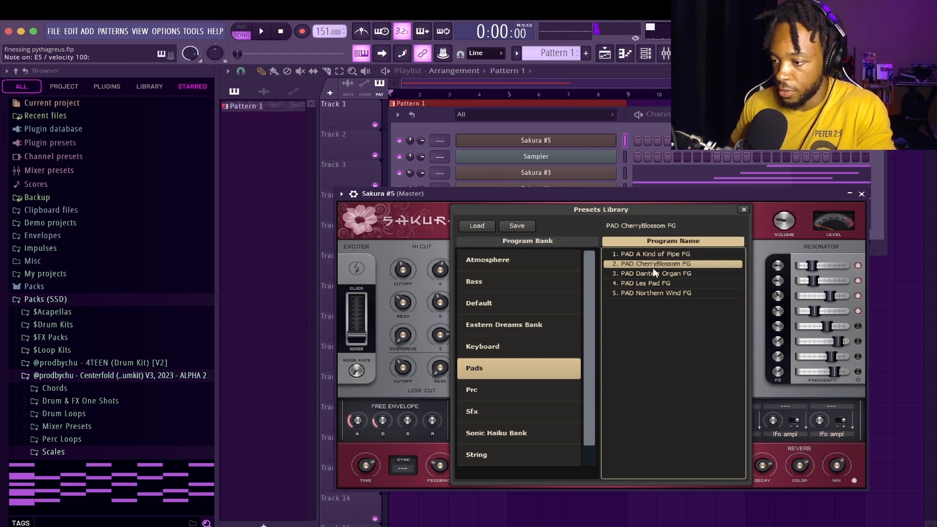
left_click(651, 274)
left_click(646, 283)
left_click(643, 292)
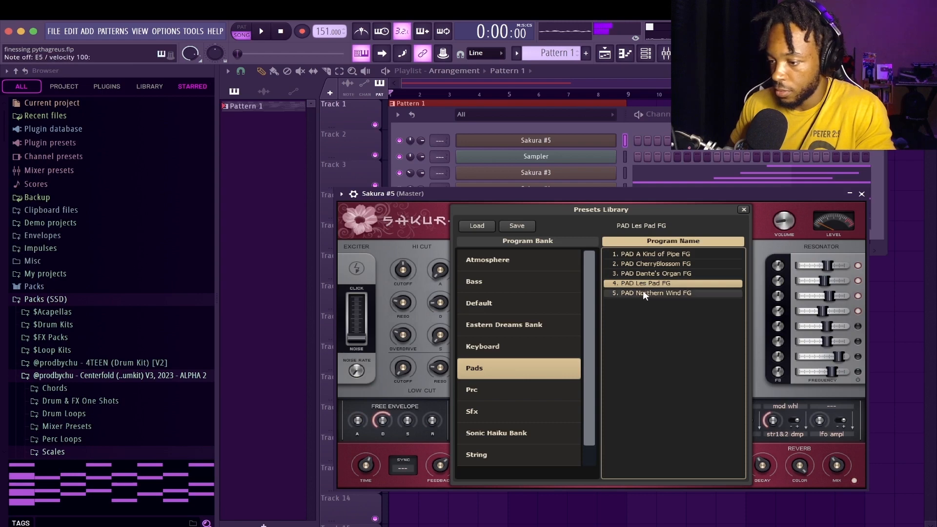
left_click(645, 264)
left_click(862, 194)
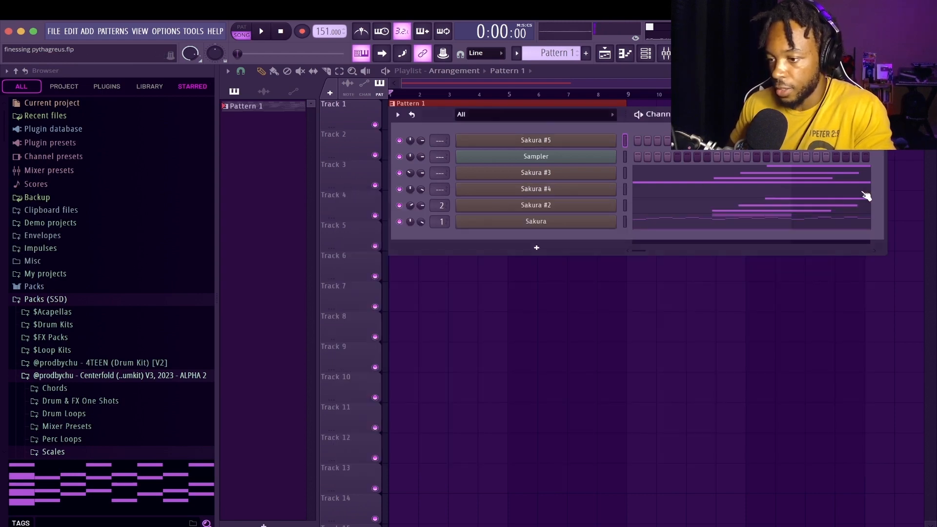
Step: In the Sakura #5 piano roll, draw an E5, G5 and B5 chord from bar 1, each note nearly two bars long
right_click(583, 144)
left_click(648, 139)
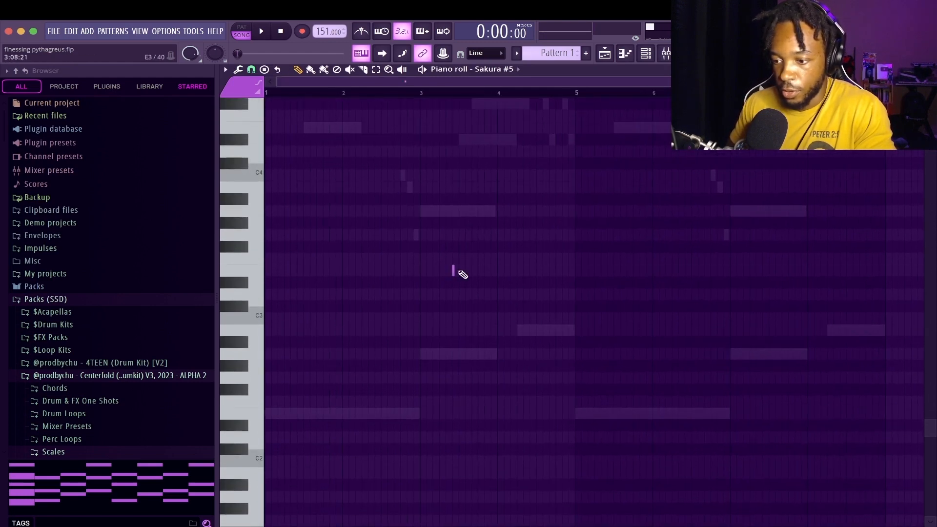
scroll(396, 270, "up", 11)
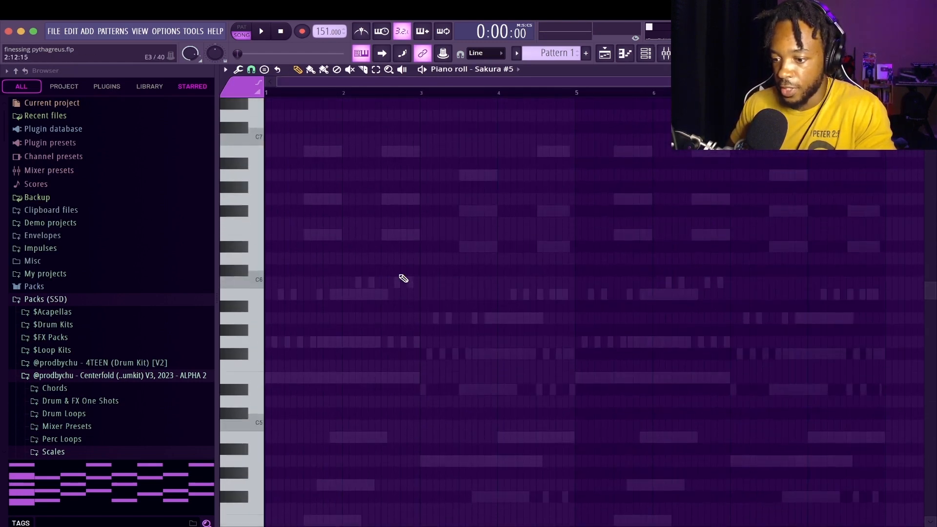
scroll(400, 276, "down", 2)
left_click(296, 306)
left_click_drag(291, 305, 423, 304)
left_click_drag(303, 270, 256, 270)
left_click_drag(286, 218, 219, 223)
Step: Try a nearly two-bar D#5 note at the start of bar 3 and listen to it with the opening chord
key("space")
key("space")
left_click(423, 318)
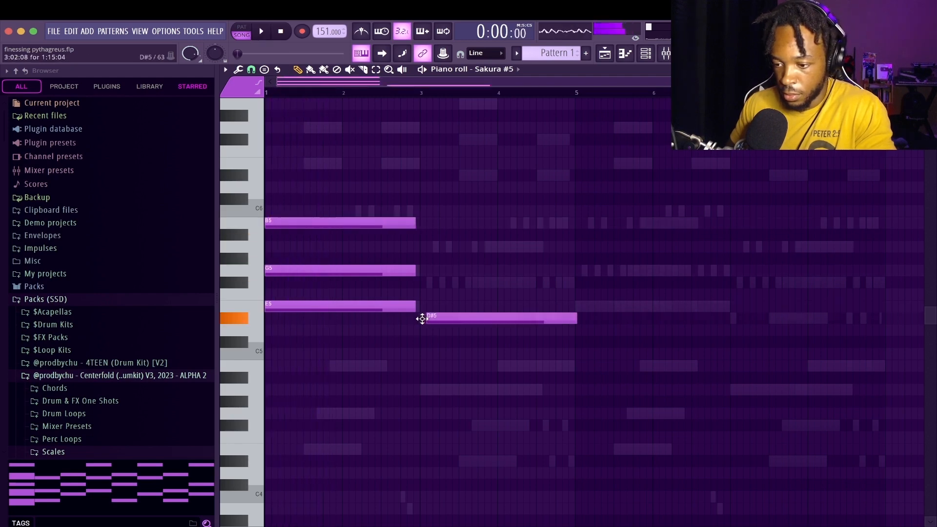
key("space")
key("space")
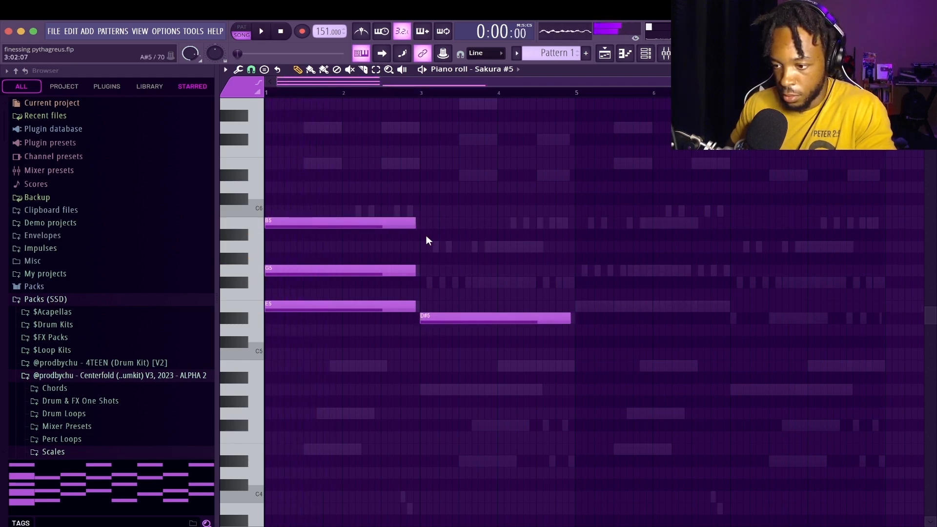
key("space")
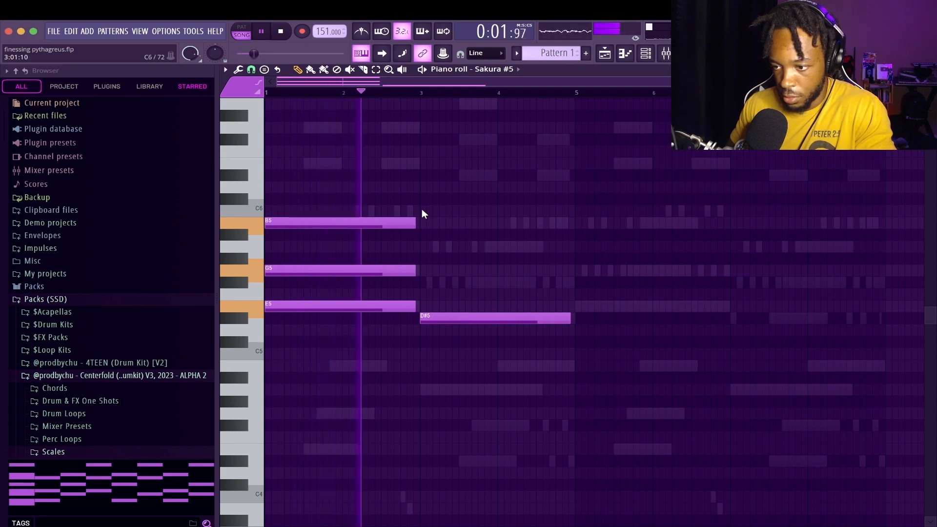
key("space")
key("space")
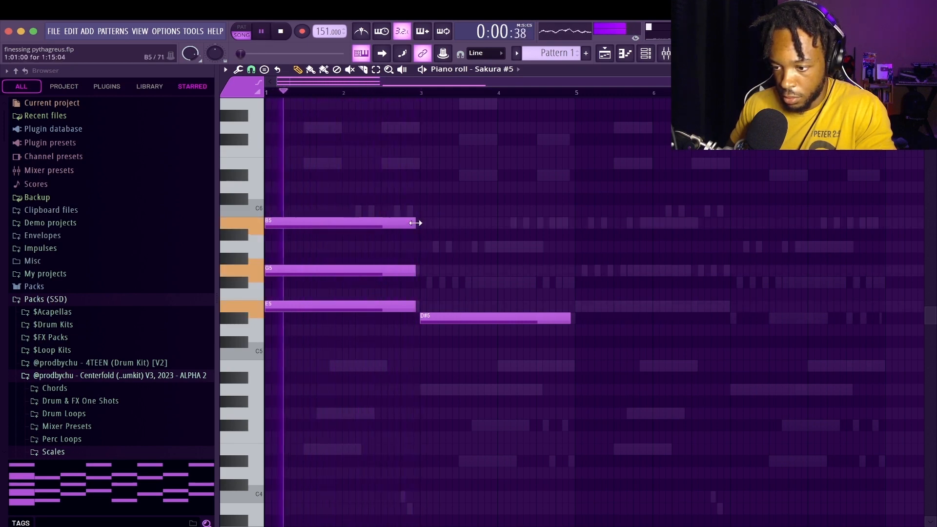
key("space")
key("space")
Step: Select the three notes of the opening Sakura #5 chord and shorten them together to just under one bar
left_click_drag(389, 212, 411, 257)
right_click(412, 257)
key("space")
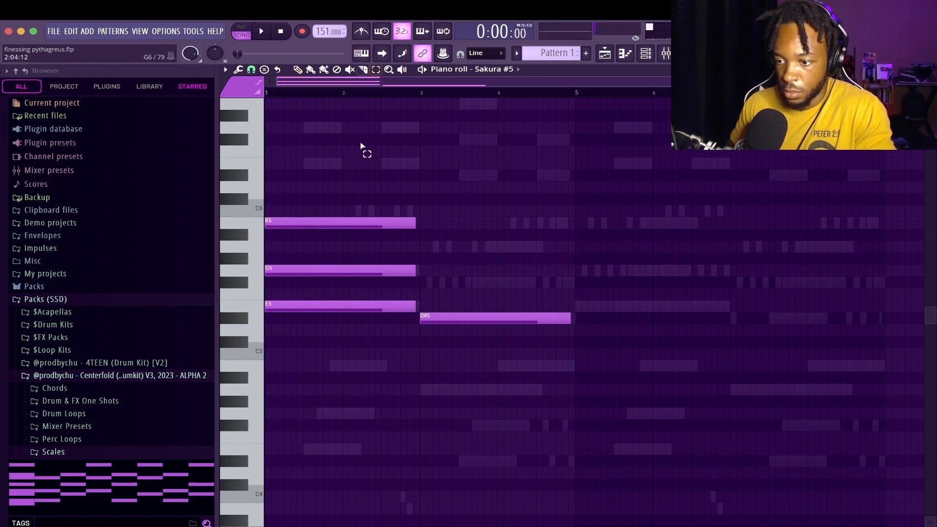
key("space")
key("space")
key("space")
left_click_drag(391, 314, 381, 130)
key("space")
key("space")
key("space")
key("space")
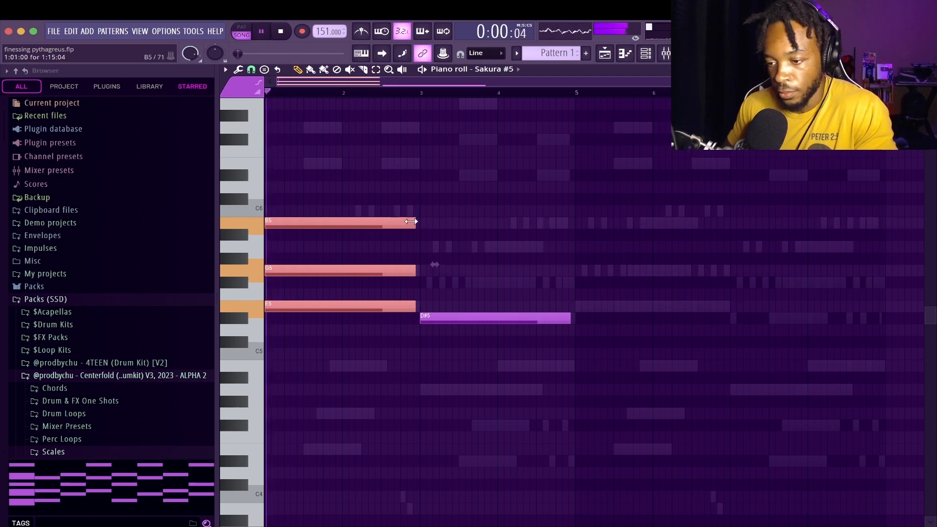
left_click_drag(411, 221, 333, 221)
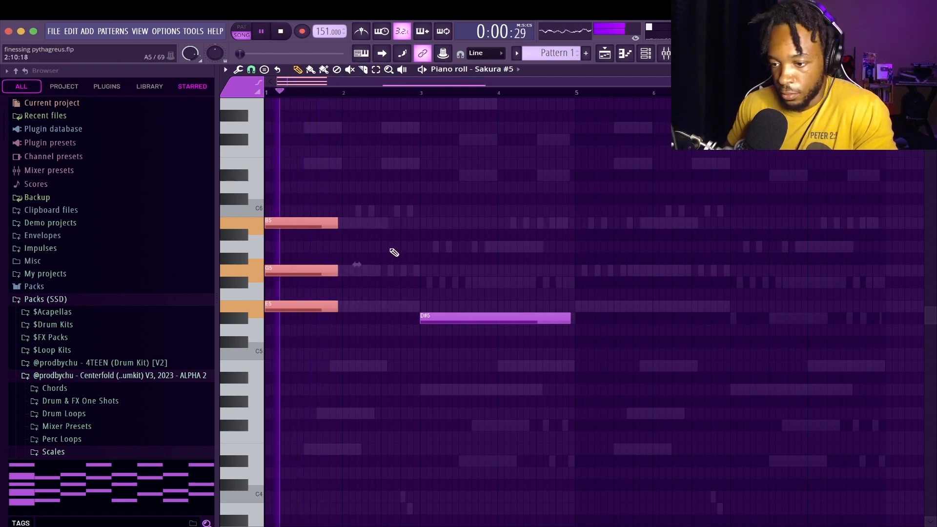
Step: Listen to the shortened chord and delete the long D#5 note at bar 3
key("space")
key("space")
key("space")
key("space")
right_click(474, 316)
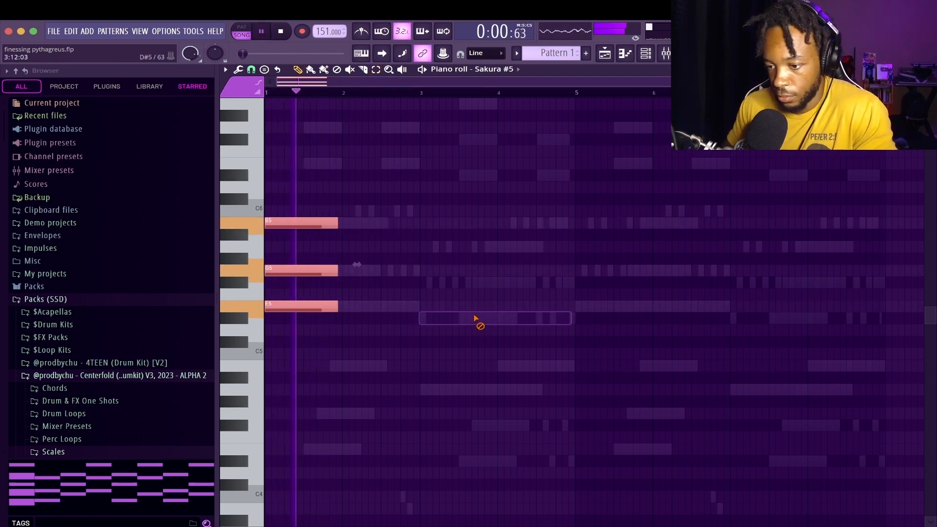
key("space")
key("space")
key("space")
Step: Add a second chord of C6, G5 and E5 at bar 2, removing the misplaced A#5 note
left_click(317, 234)
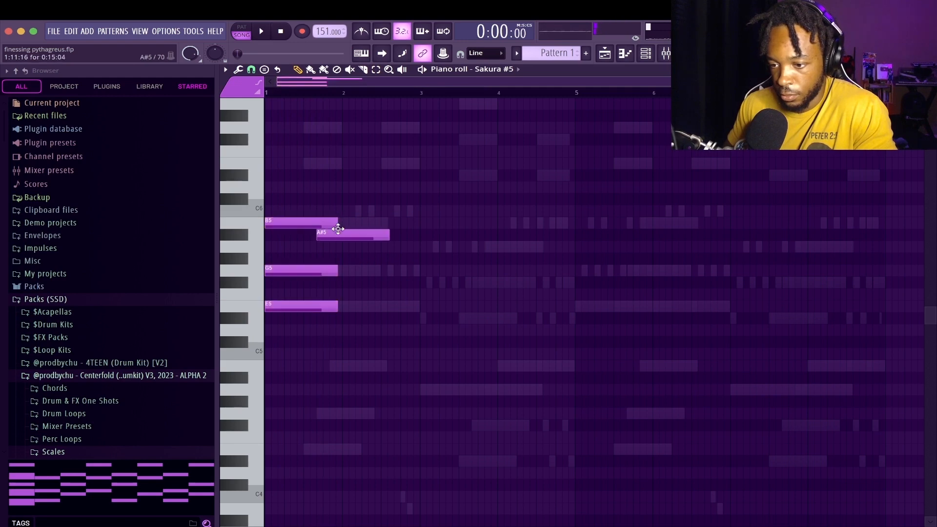
right_click(338, 229)
left_click(345, 211)
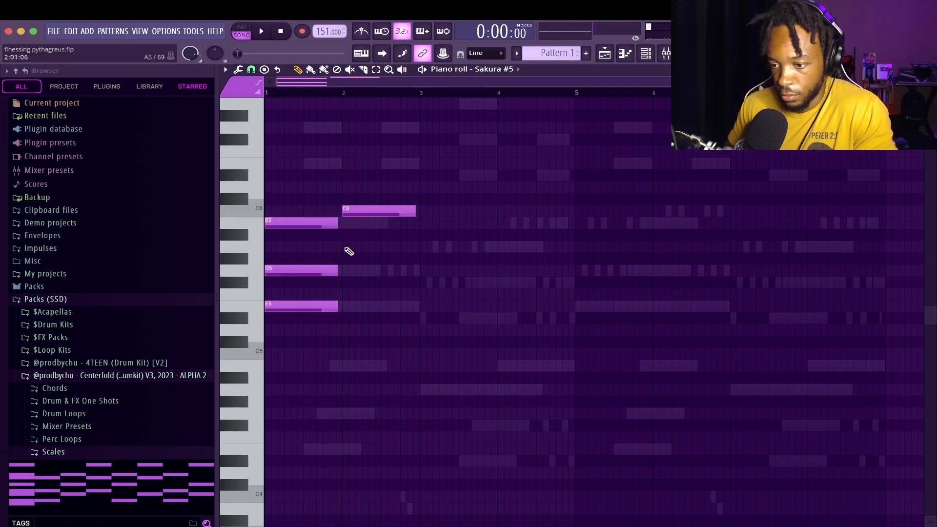
left_click(344, 269)
left_click(344, 307)
Step: Start playback and add a third chord of A5, F#5 and D#5 at bar 3
key("space")
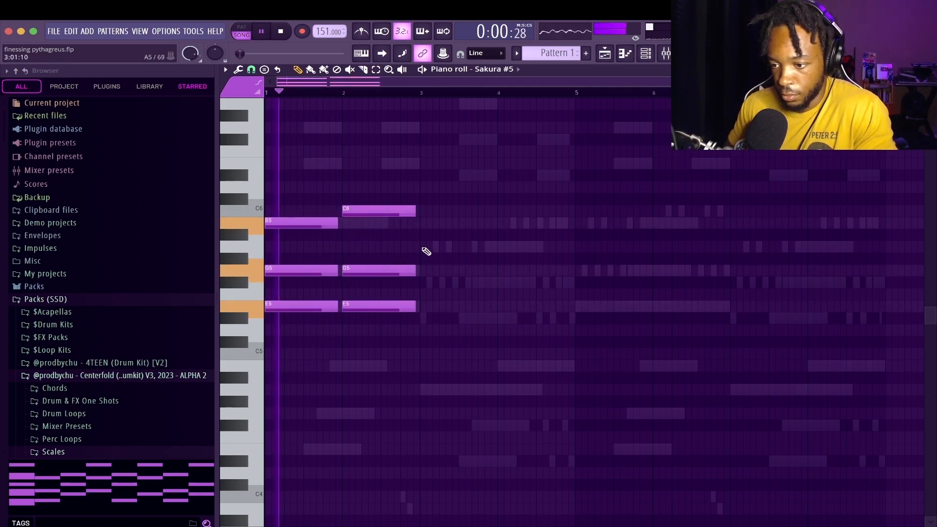
left_click(422, 247)
left_click(421, 282)
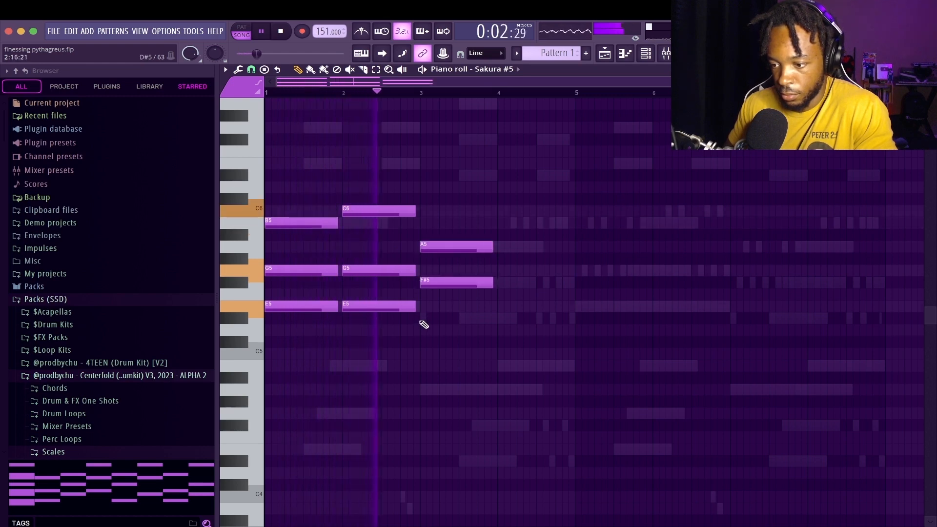
left_click(423, 317)
Step: Add a fourth chord of D#5, F#5 and B5 at bar 4 and restart playback
left_click(499, 317)
key("space")
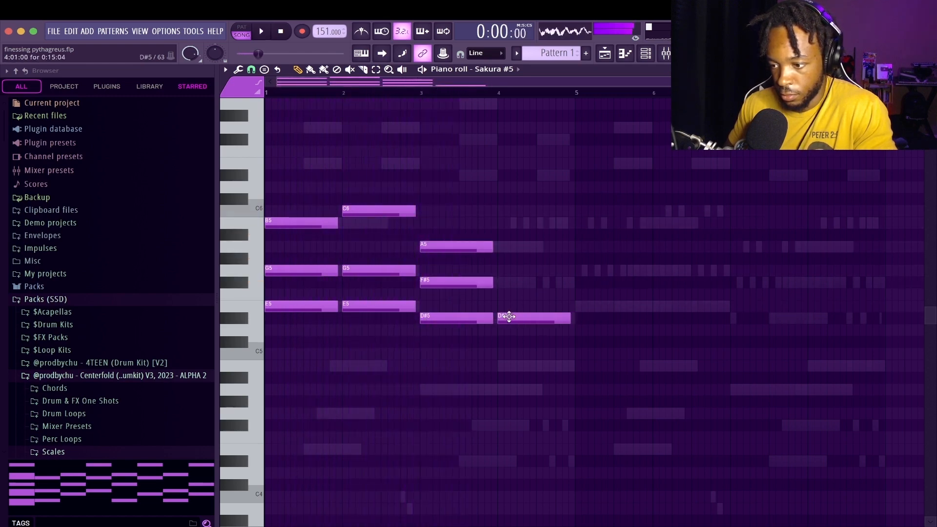
key("space")
left_click(501, 282)
left_click(498, 223)
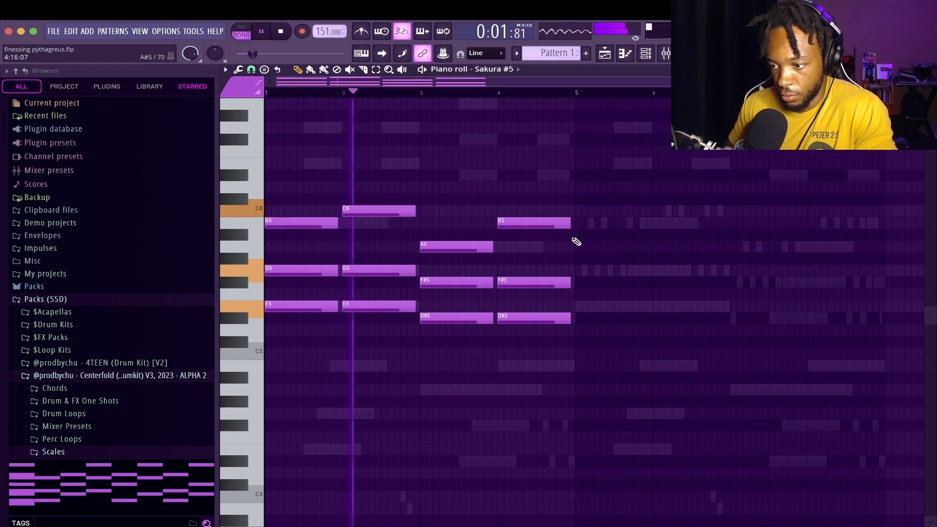
Step: Duplicate the four-bar Sakura #5 chord progression into bars 5 to 8 and raise all its notes by one octave
key("ctrl+a")
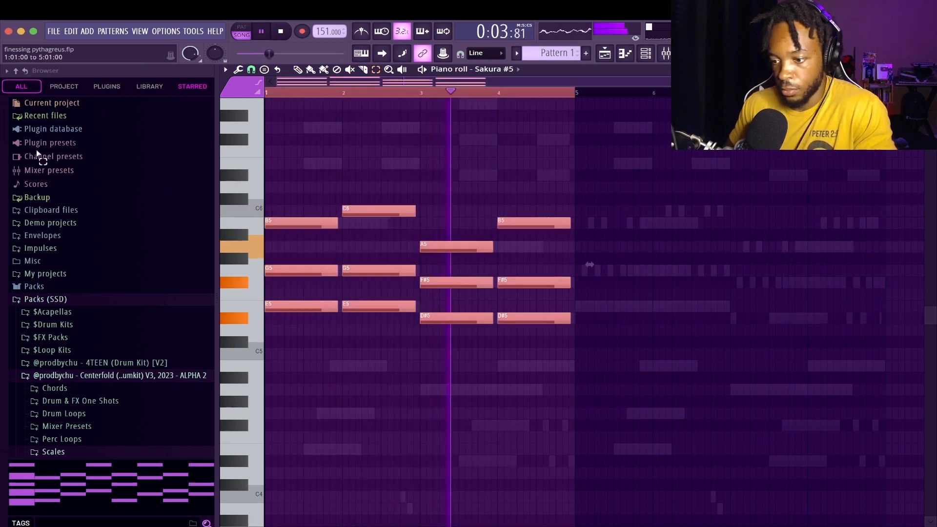
key("ctrl+b")
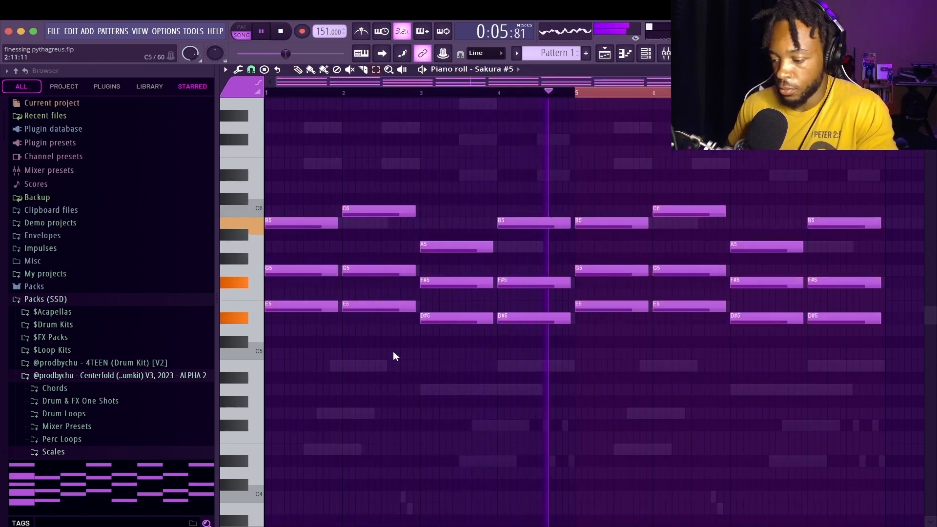
key("ctrl+Up")
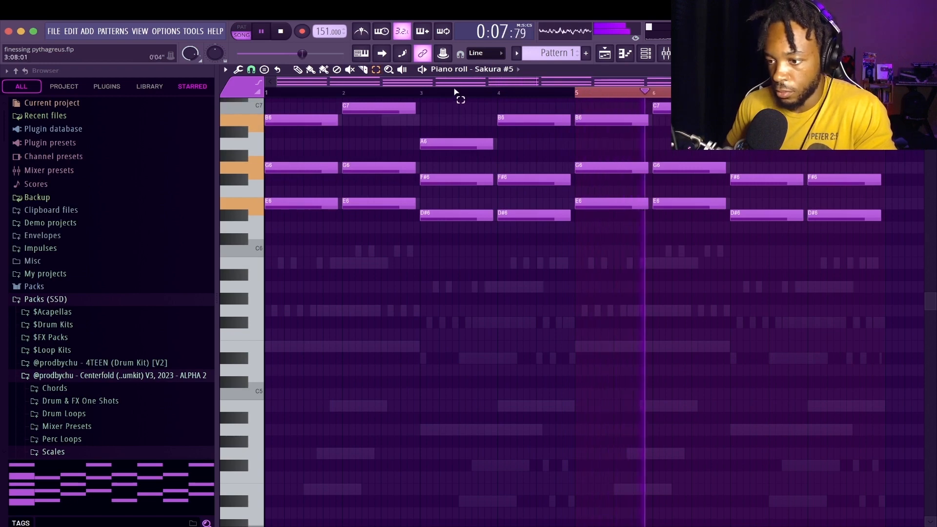
Step: Raise the middle G6 and F#6 notes of the chords in bars 1 to 4 by one octave
scroll(469, 130, "up", 5)
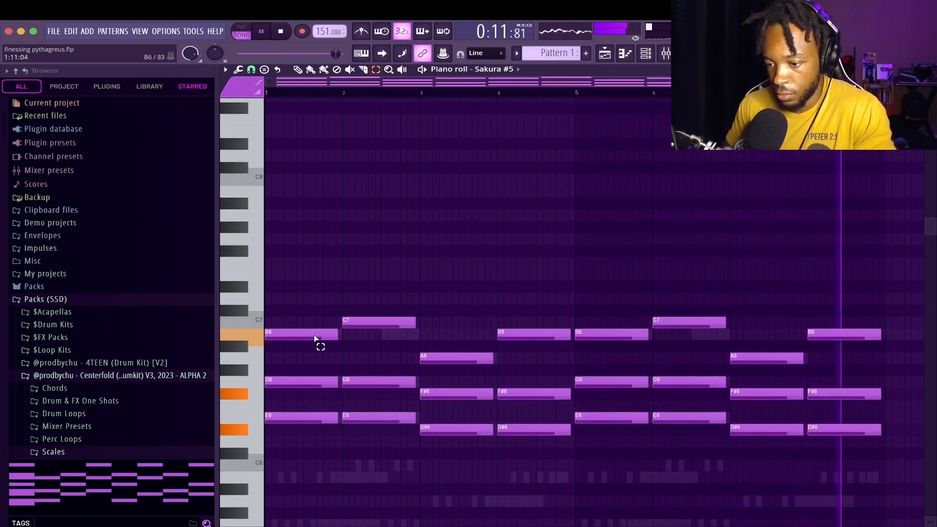
left_click_drag(310, 376, 448, 393)
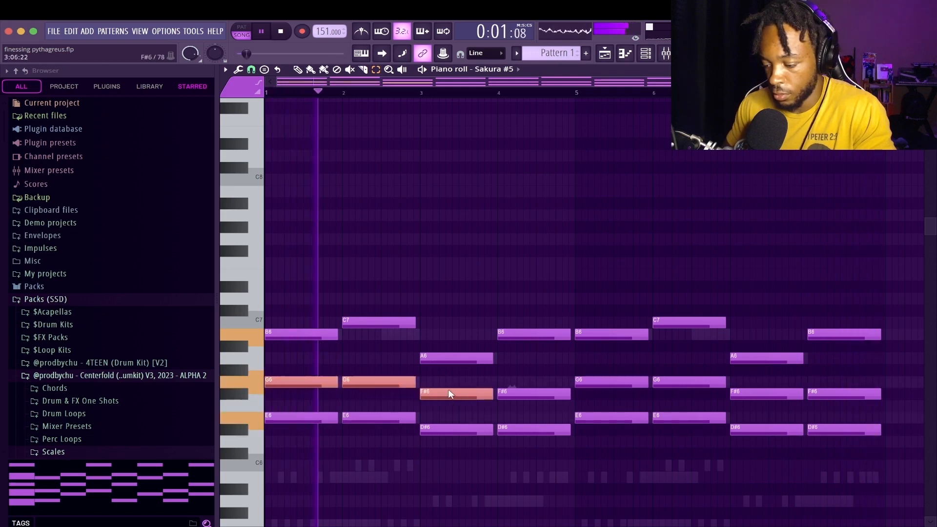
key("ctrl+Up")
left_click(517, 393)
key("ctrl+Up")
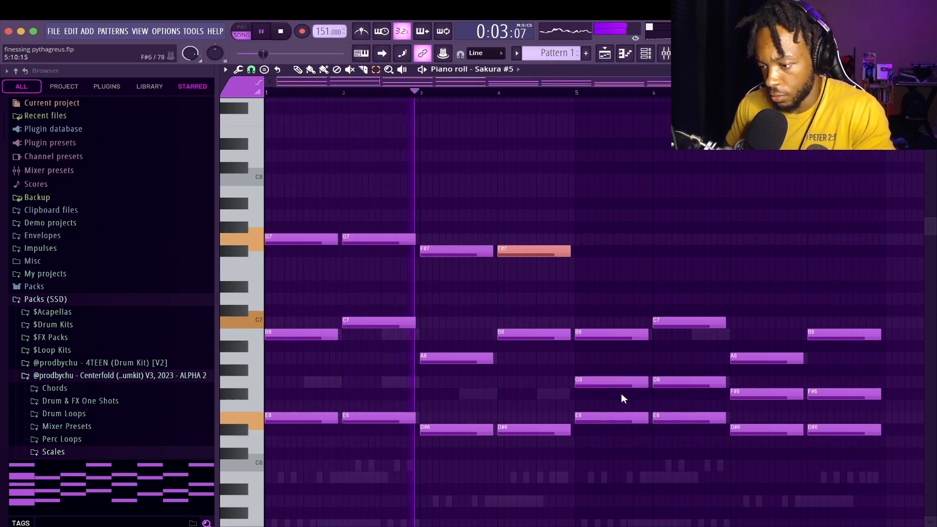
Step: Raise the middle G6 and F#6 notes in bars 5 to 8 by one octave and clear the selection
left_click_drag(589, 374, 771, 394)
key("ctrl+Up")
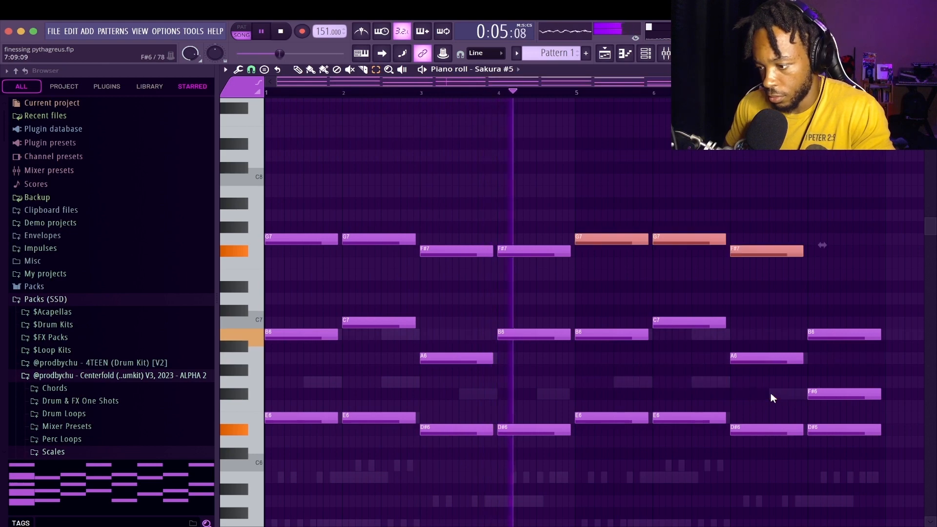
left_click(833, 393)
key("ctrl+Up")
left_click(836, 288)
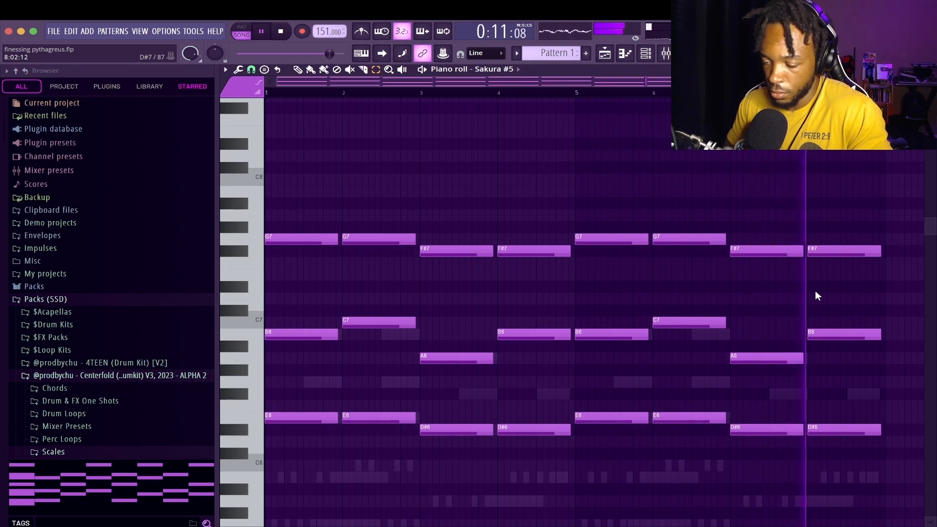
Step: Add the GAWD DOMAIN LVL 1 loop from the 4TEEN drum kit's Perc Loops folder to Track 2 of the playlist
left_click(930, 69)
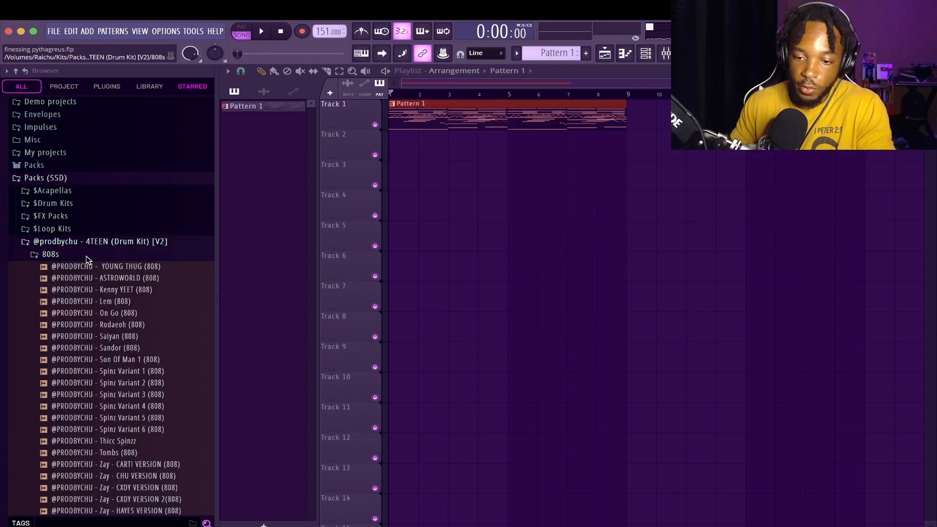
left_click(86, 255)
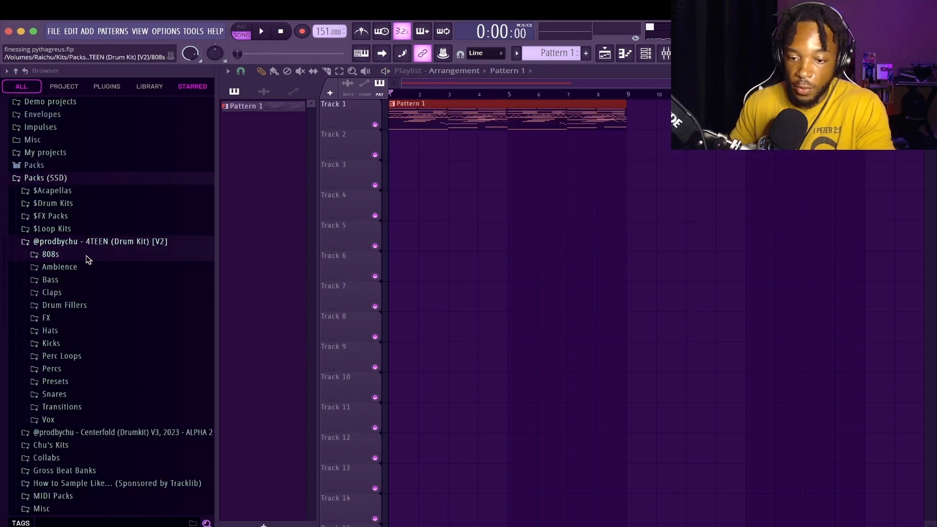
left_click(92, 360)
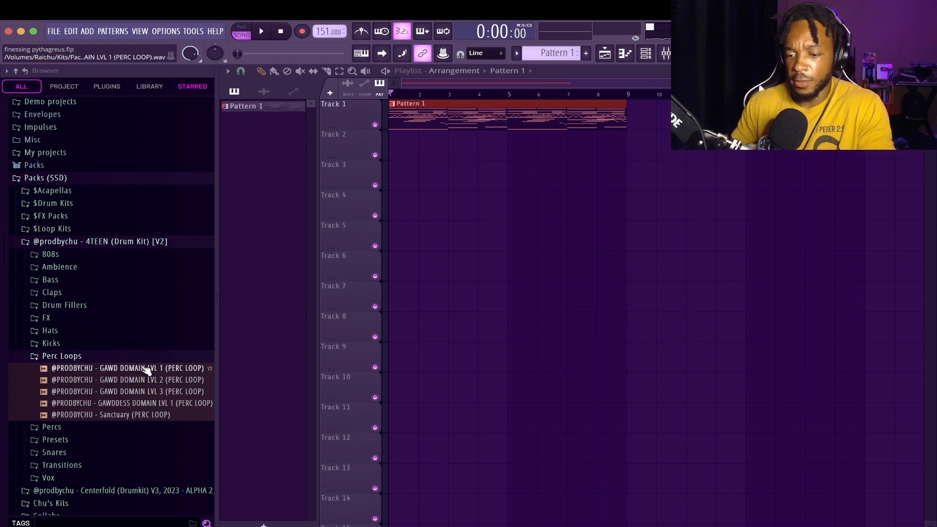
left_click_drag(146, 371, 439, 144)
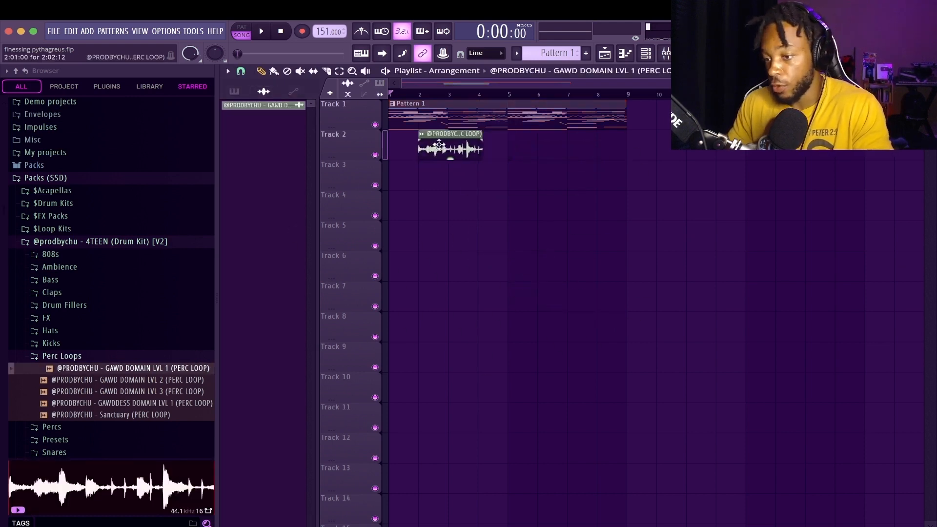
Step: Time-stretch the percussion loop to exactly two bars, align it with bar 1 on Track 2 and play the arrangement
double_click(439, 144)
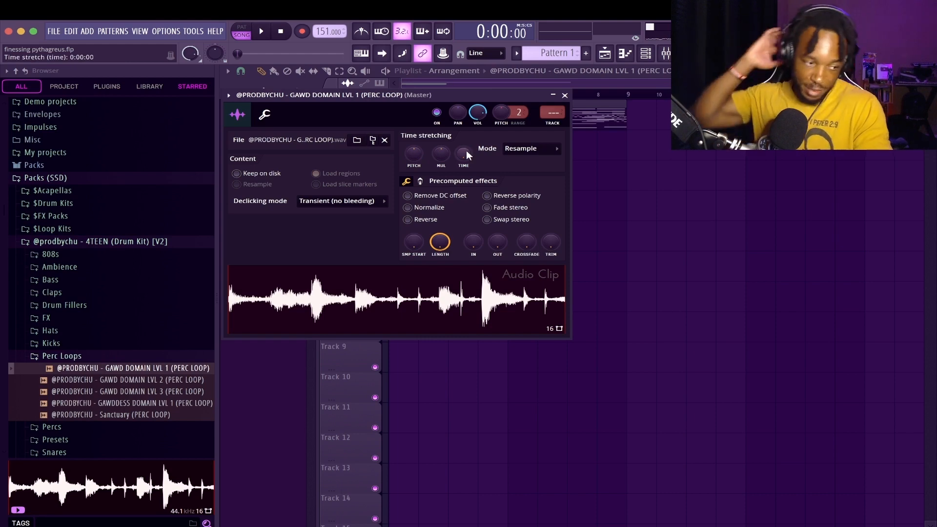
key("Escape")
key("space")
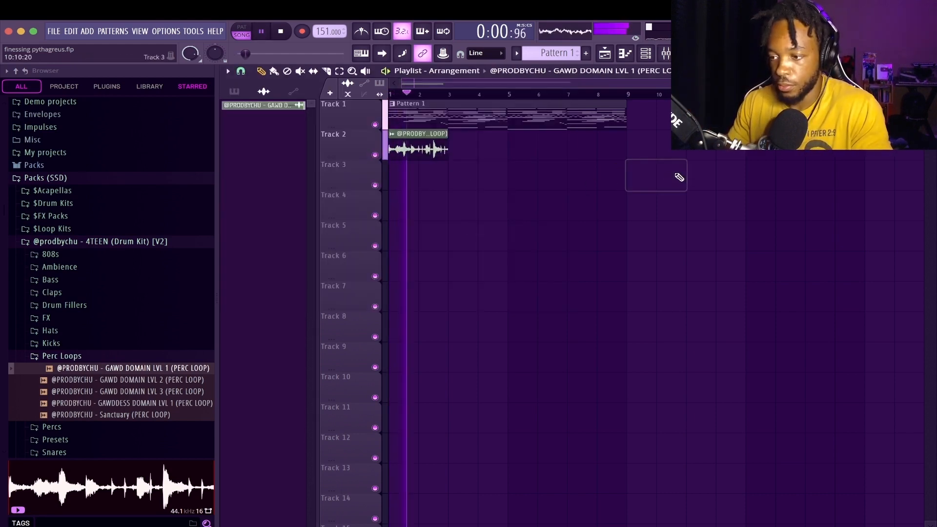
Step: Set the percussion loop's time-stretching pitch shift to -300 cents, lower its volume and replay the arrangement
key("space")
double_click(424, 142)
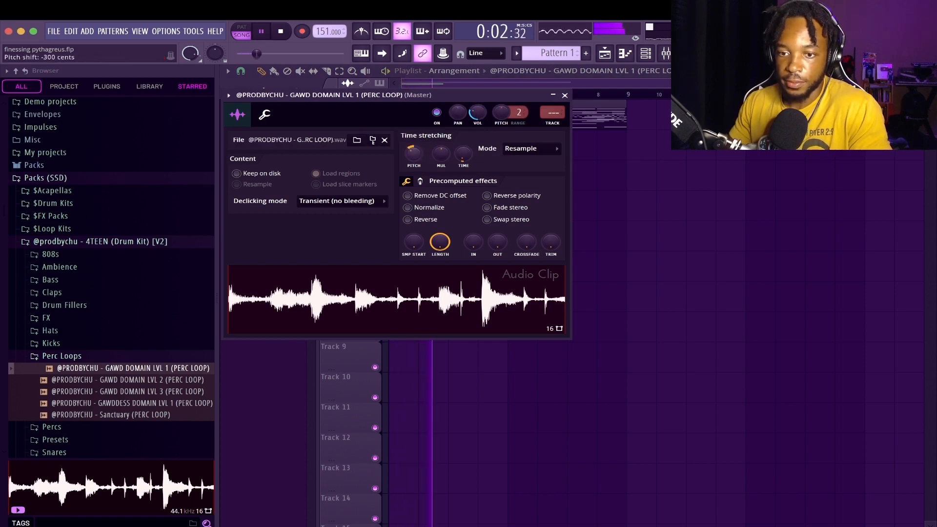
left_click(705, 171)
key("space")
key("space")
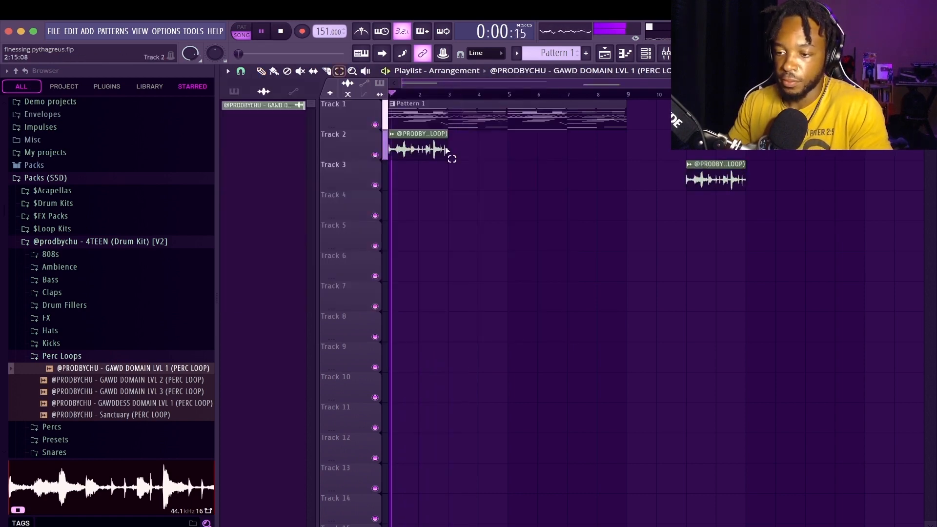
Step: Restart playback and delete the stray percussion loop clip from Track 3
key("space")
key("space")
left_click(707, 179, "super")
key("Delete")
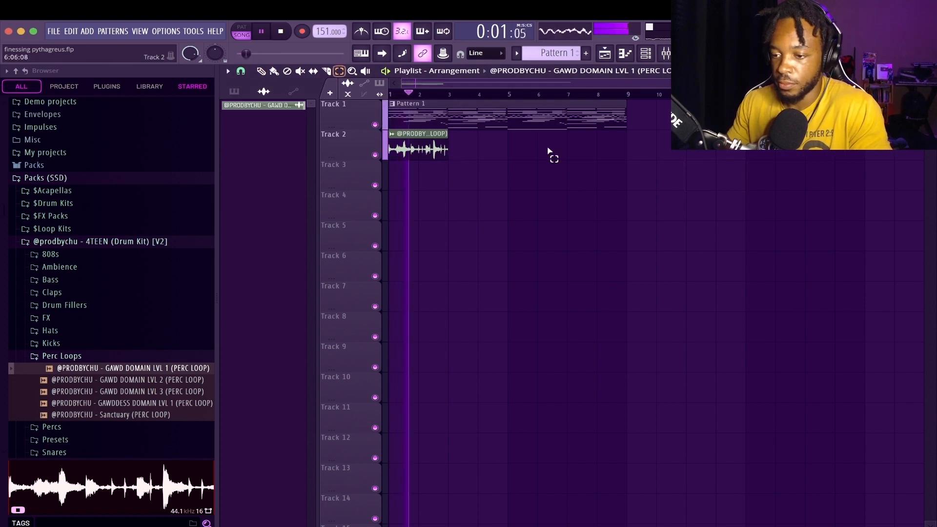
Step: Repeat the percussion loop three times to fill Track 2 through bar 8 and open Pattern 1's notes for editing
left_click(422, 150, "super")
key("super+b")
key("super+b")
key("super+b")
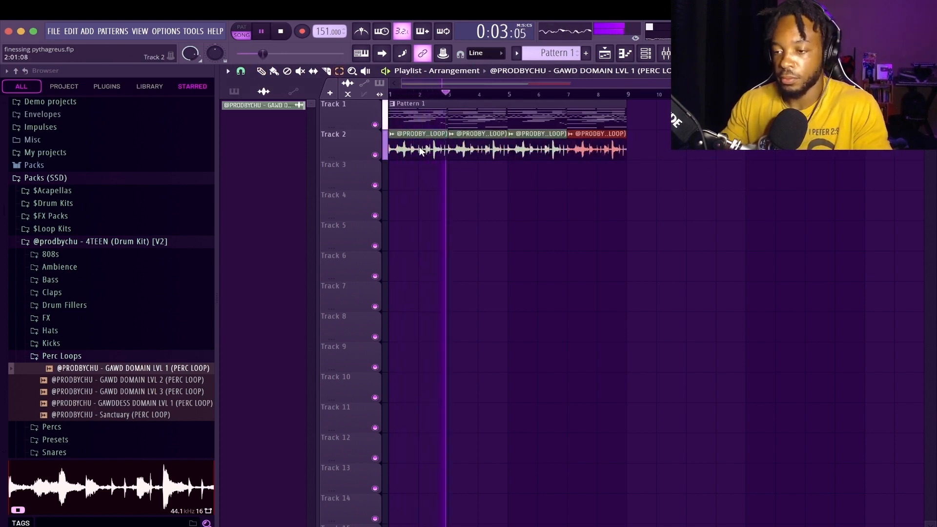
left_click(513, 212, "super")
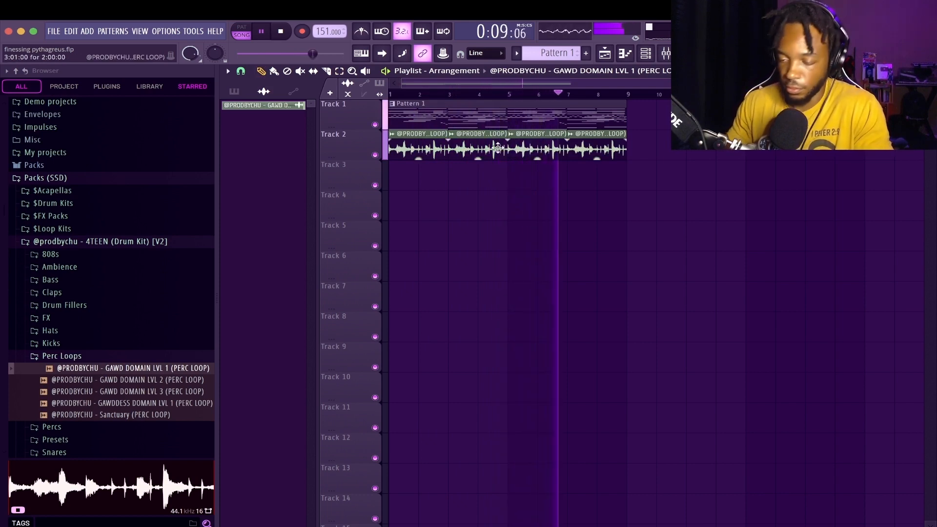
key("space")
double_click(488, 123)
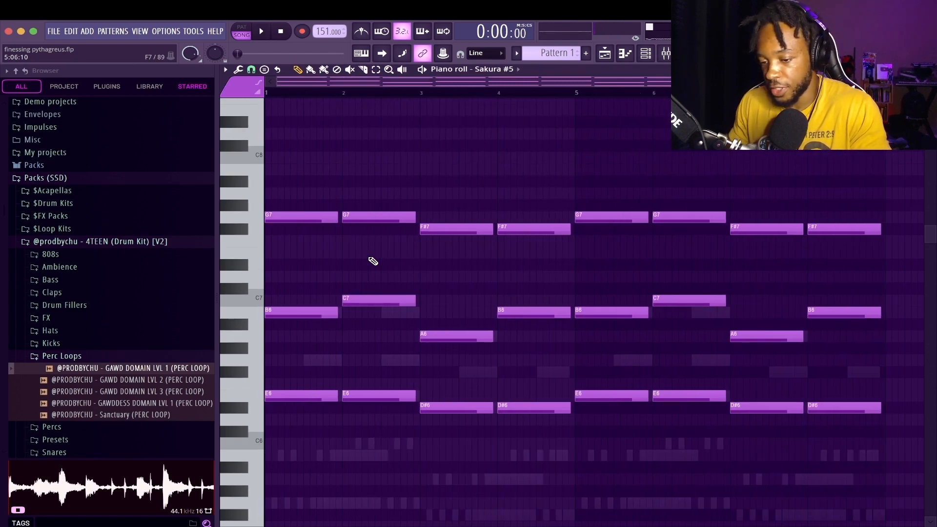
key("shift+Down")
key("shift+Down")
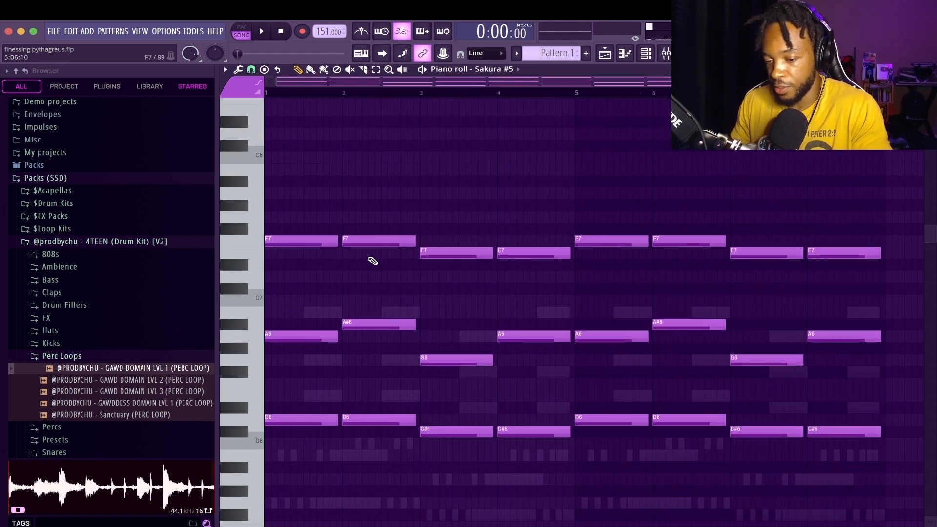
key("shift+Up")
key("shift+Up")
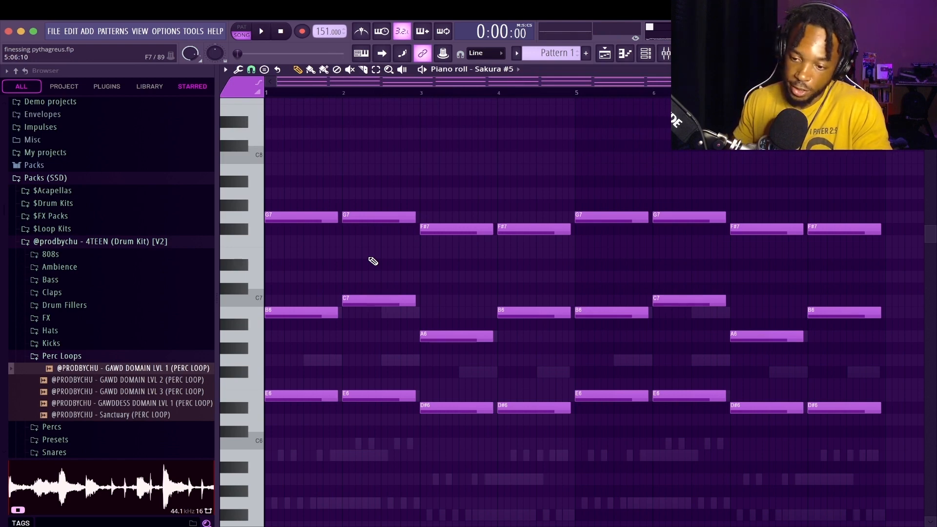
Step: Transpose all Sakura #5 chord notes down three semitones
key("shift+Down")
key("shift+Down")
key("shift+Down")
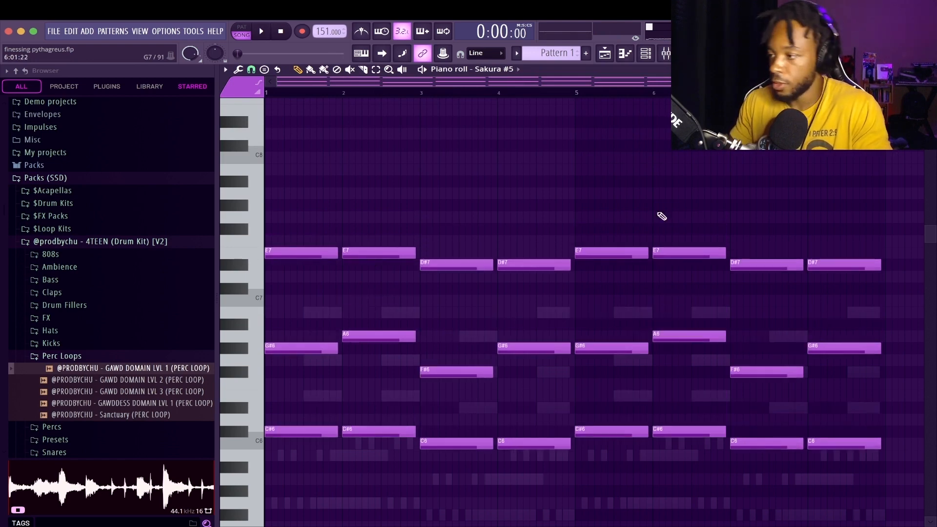
Step: Transpose all notes of Sakura #3 and Sakura #4 down three semitones to match the chords
left_click(488, 70)
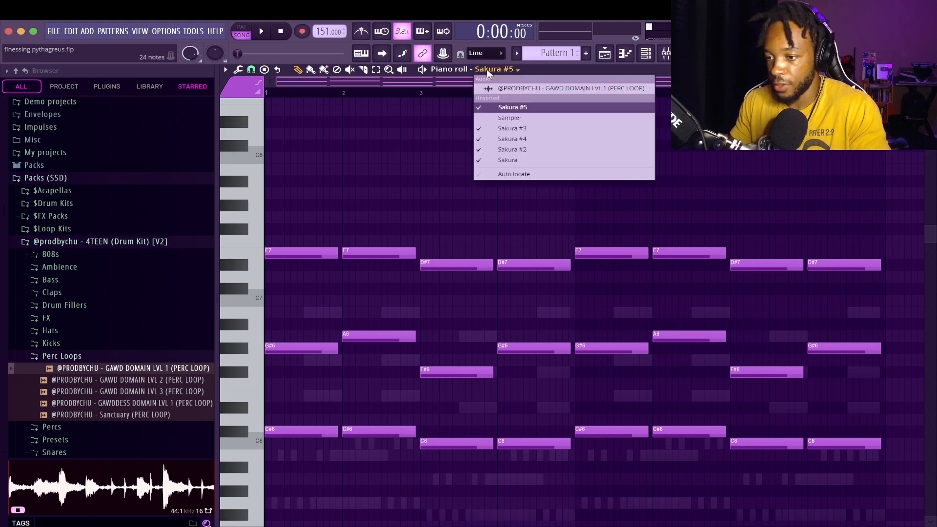
left_click(510, 129)
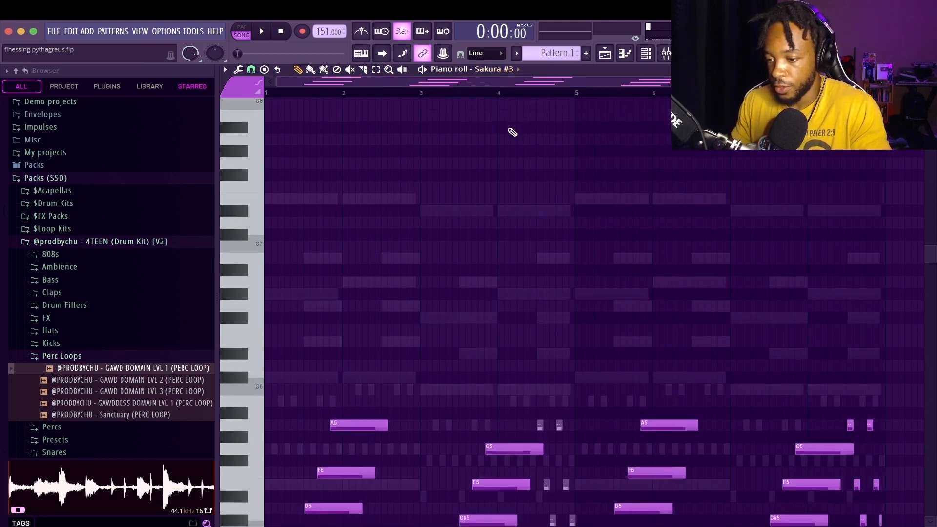
key("shift+Down")
left_click(509, 70)
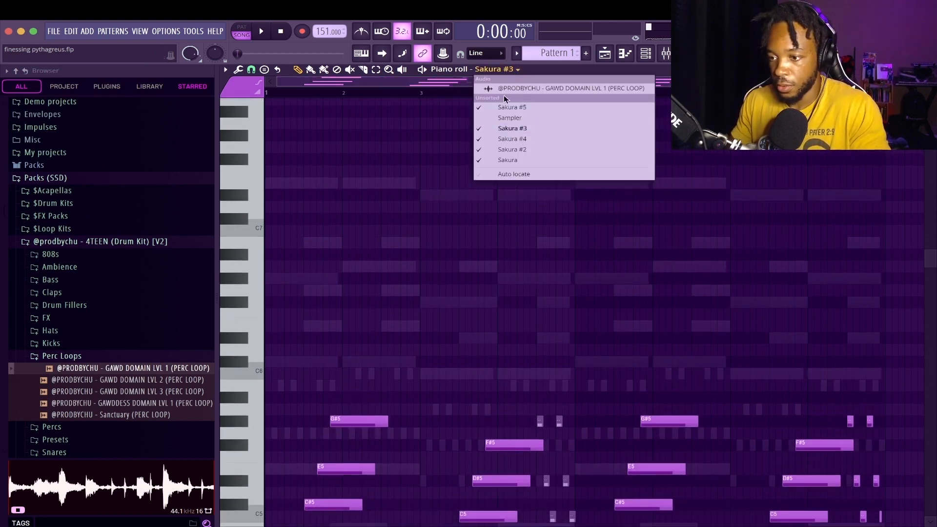
left_click(506, 141)
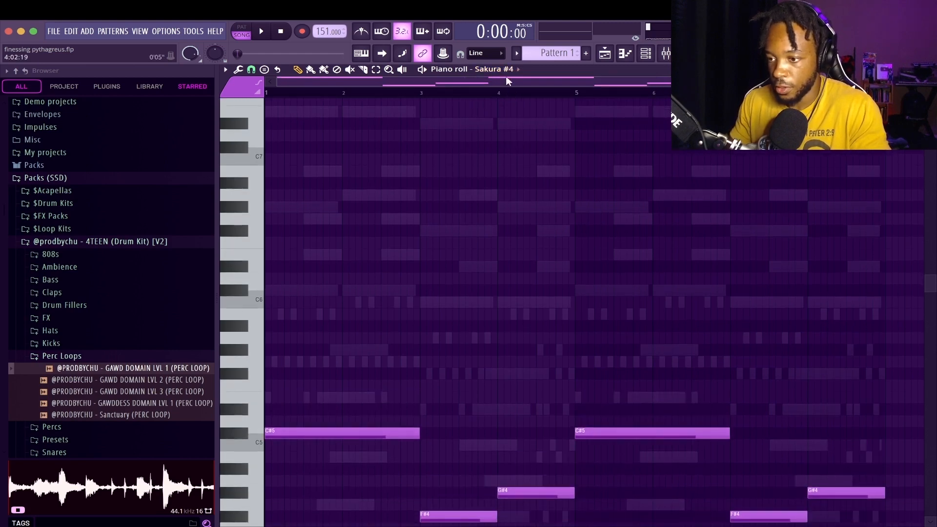
Step: Transpose all notes of Sakura #2 and the first Sakura instrument down three semitones
left_click(507, 70)
left_click(510, 150)
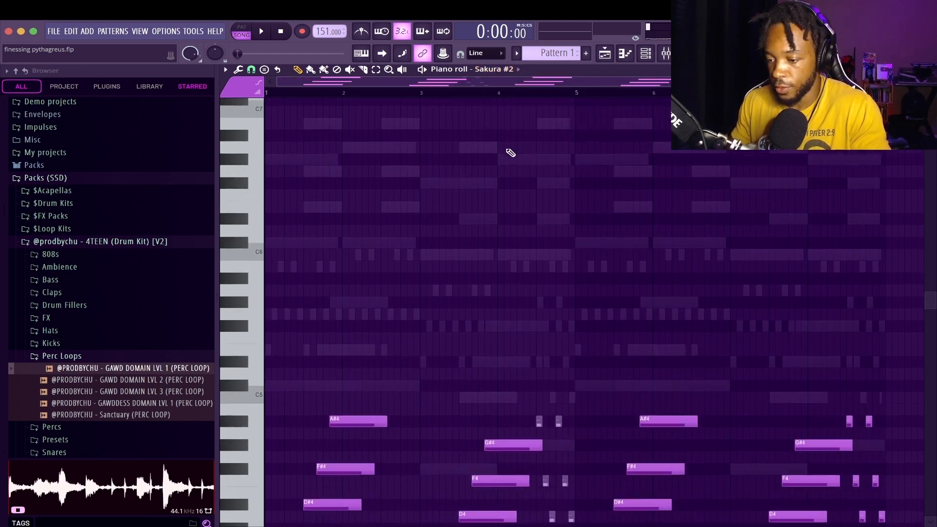
left_click(507, 70)
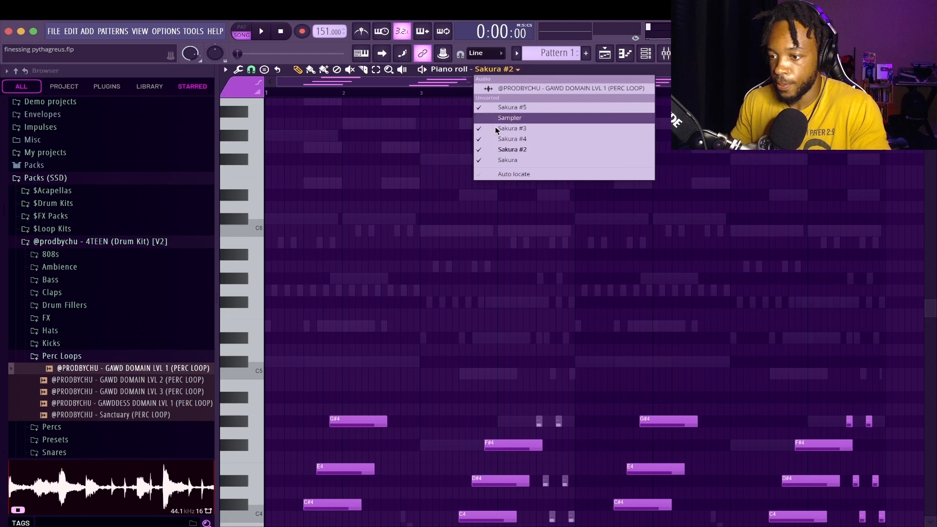
left_click(503, 161)
Step: Play the transposed melody, save the project and return to the playlist
key("space")
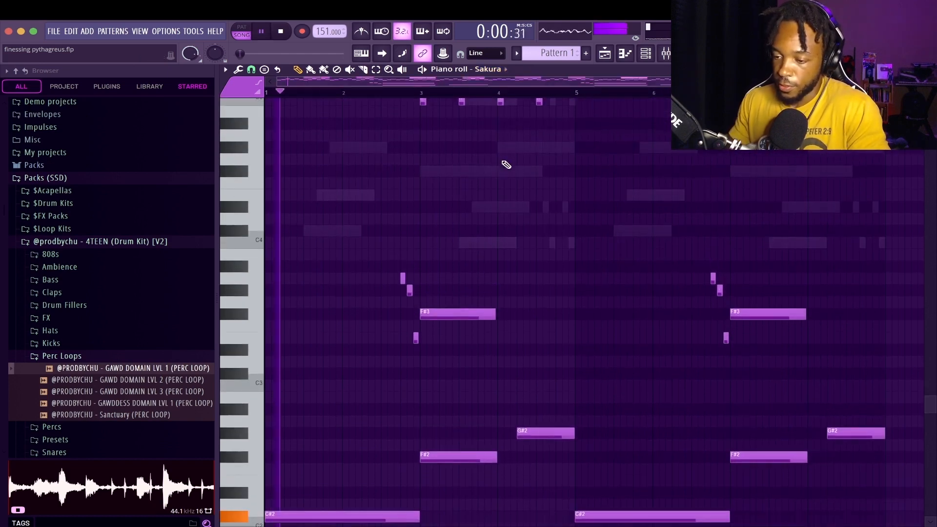
key("ctrl+s")
key("F5")
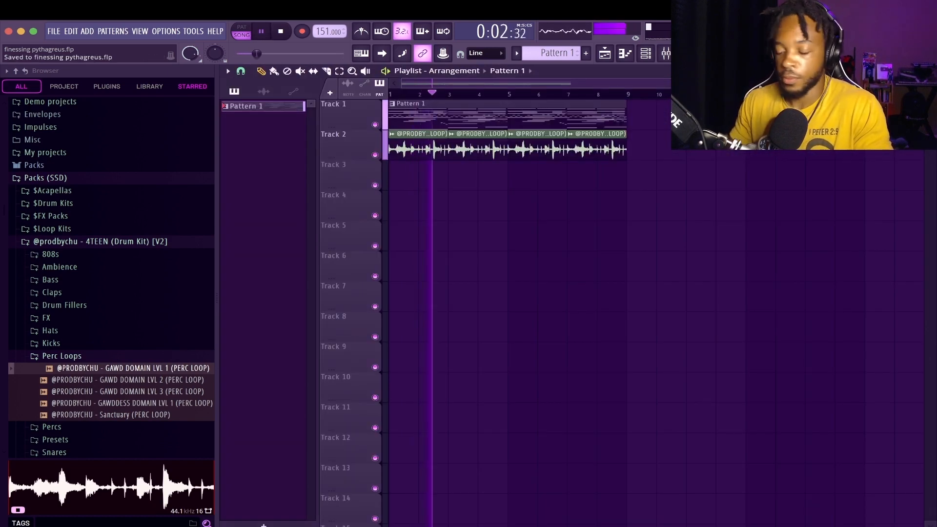